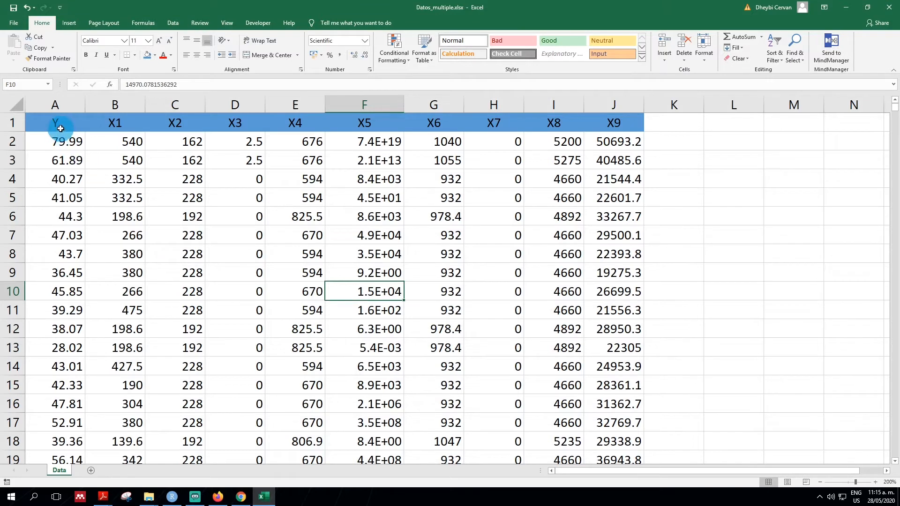
Step: Review the dependent variable column Y and the independent variable columns X1 to X9 in the Data sheet
{"action": "left_click_drag", "start_coordinate": [57, 105], "coordinate": [604, 101]}
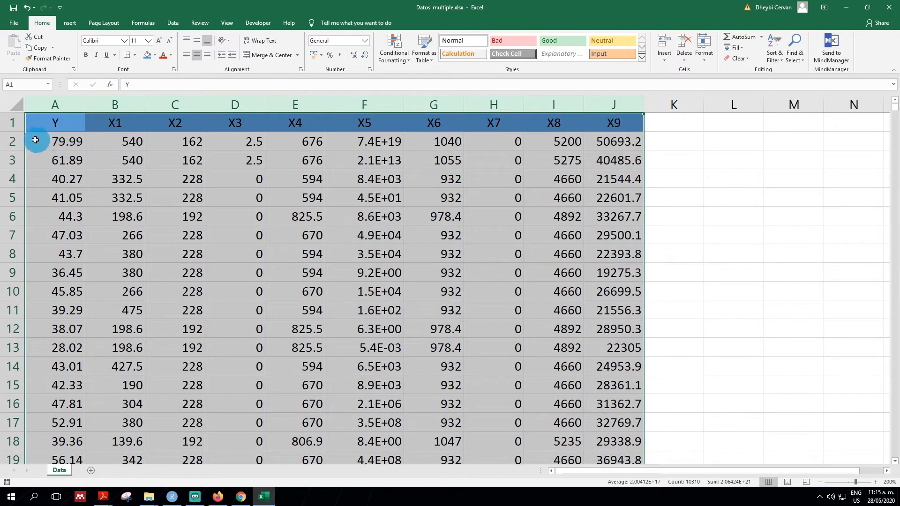
{"action": "left_click_drag", "start_coordinate": [14, 141], "coordinate": [55, 325]}
{"action": "mouse_move", "coordinate": [115, 272]}
{"action": "left_mouse_down"}
{"action": "mouse_move", "coordinate": [150, 237]}
{"action": "mouse_move", "coordinate": [115, 273]}
{"action": "left_mouse_up"}
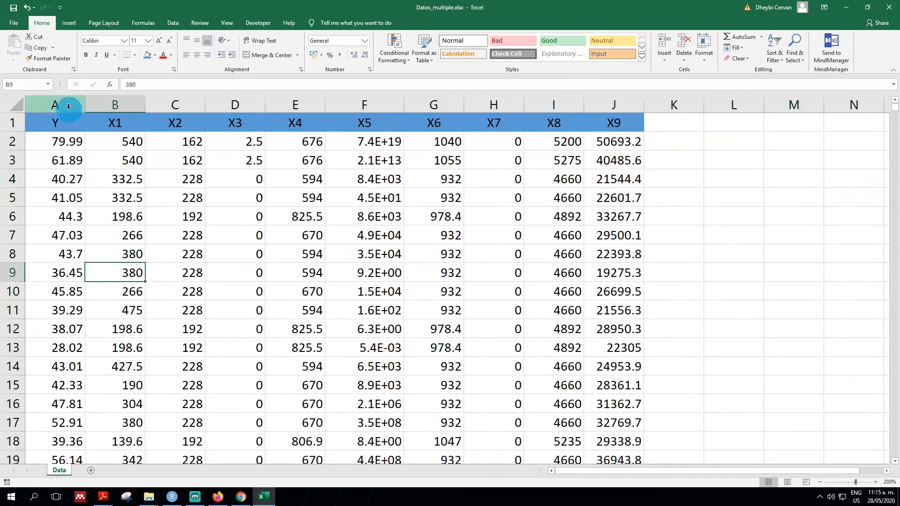
{"action": "left_click", "coordinate": [67, 104]}
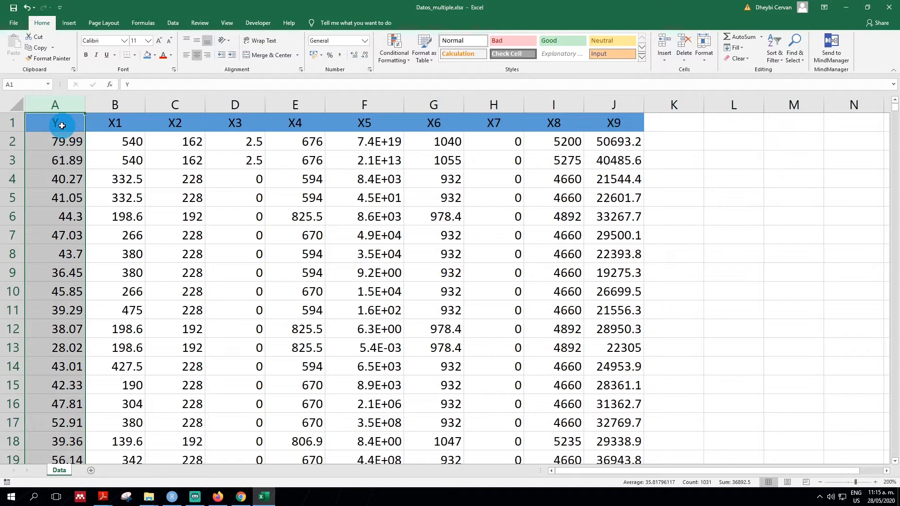
{"action": "left_click_drag", "start_coordinate": [107, 123], "coordinate": [610, 273]}
{"action": "left_click", "coordinate": [316, 191]}
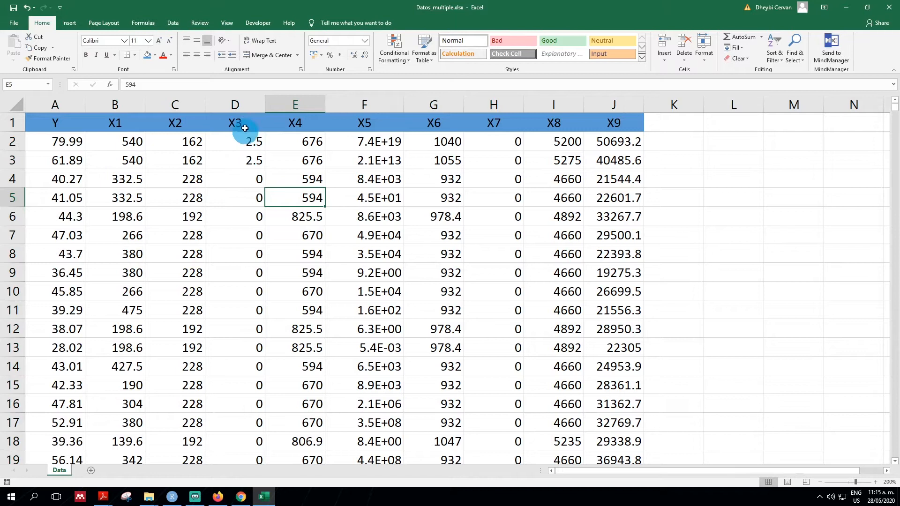
Step: Start a Regression from the Data Analysis tools and set its Y input range to $A$1:$A$1031
{"action": "left_click", "coordinate": [173, 22]}
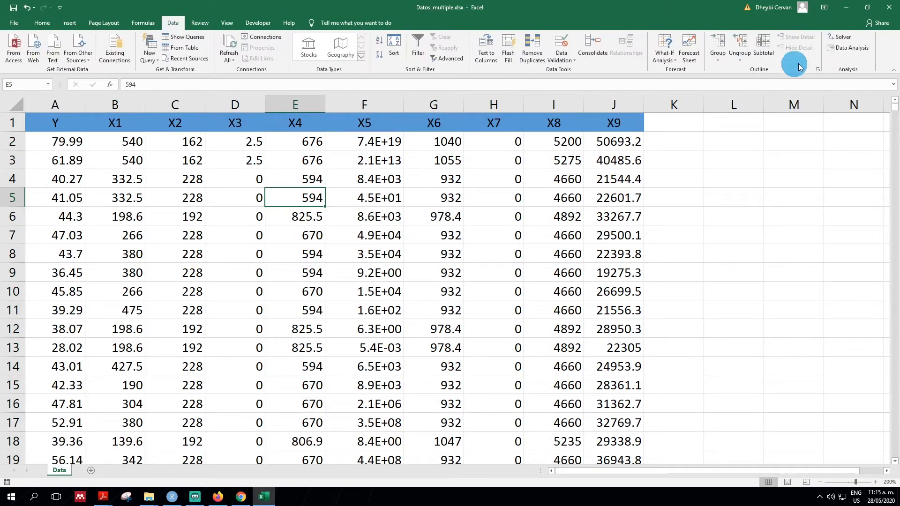
{"action": "left_click", "coordinate": [854, 48]}
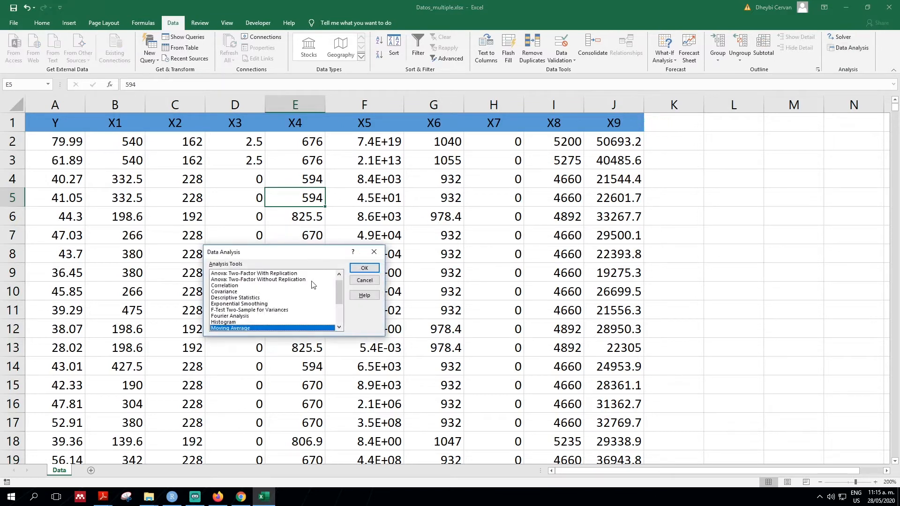
{"action": "scroll", "coordinate": [276, 304], "scroll_direction": "down", "scroll_amount": 1}
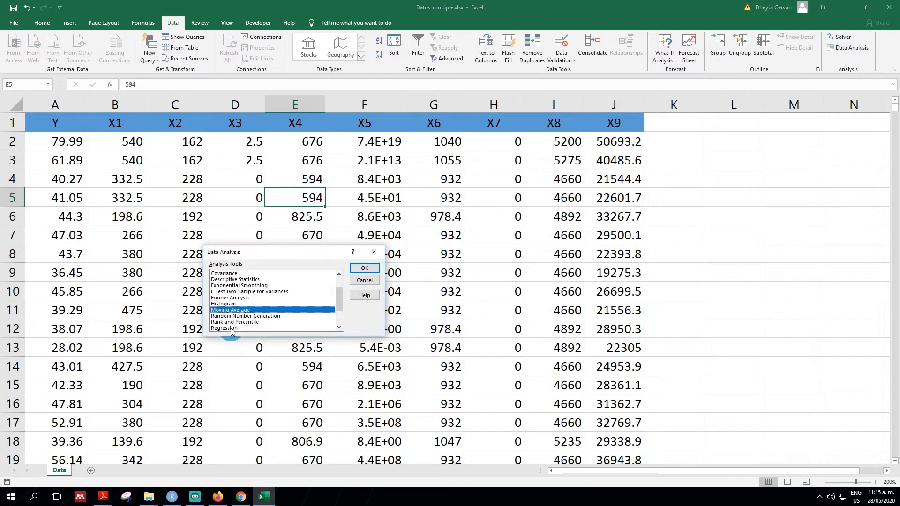
{"action": "left_click", "coordinate": [231, 329]}
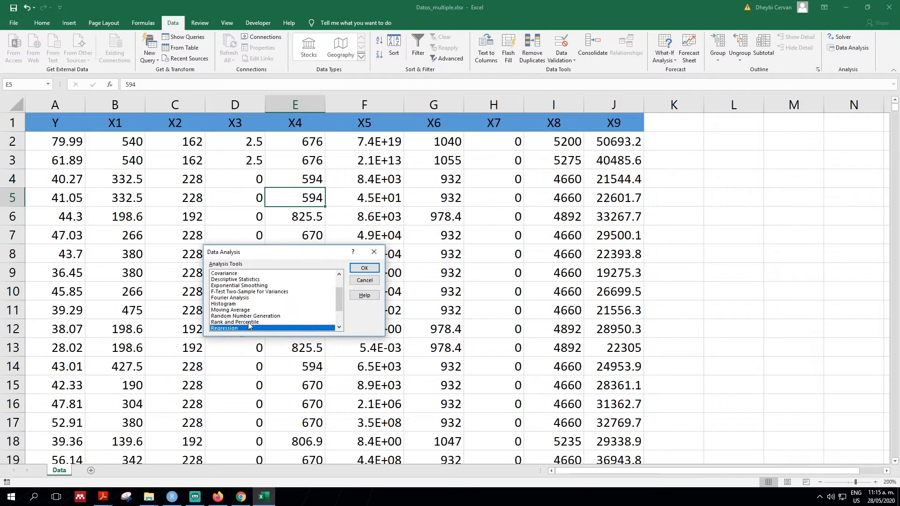
{"action": "left_click", "coordinate": [366, 270]}
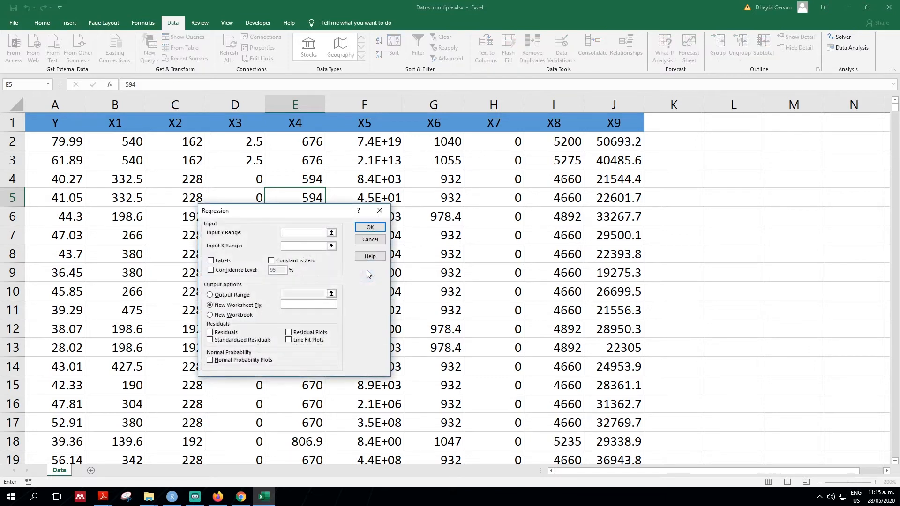
{"action": "left_click", "coordinate": [332, 232]}
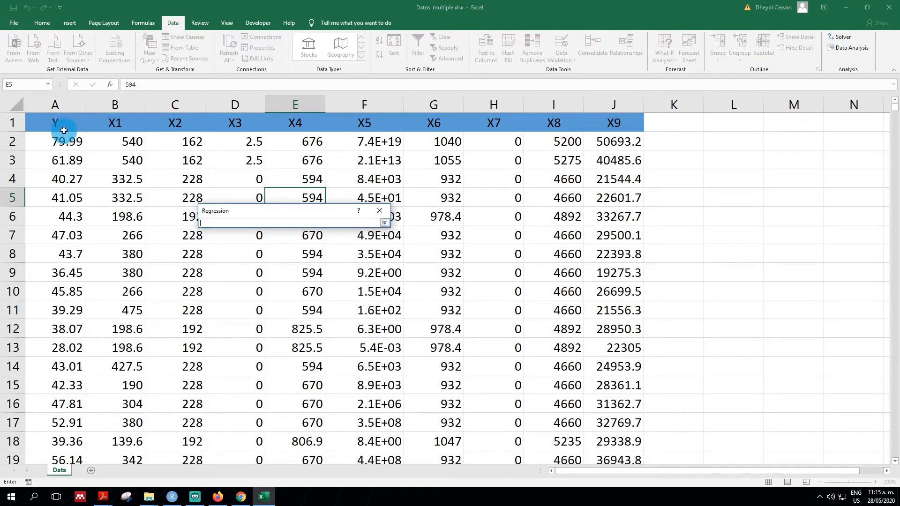
{"action": "key", "text": "ctrl+shift+Down"}
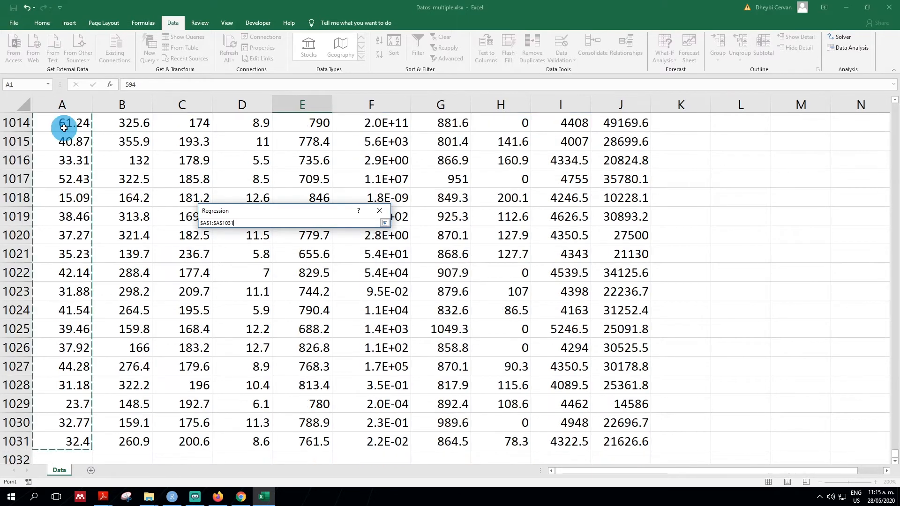
{"action": "left_click", "coordinate": [384, 223]}
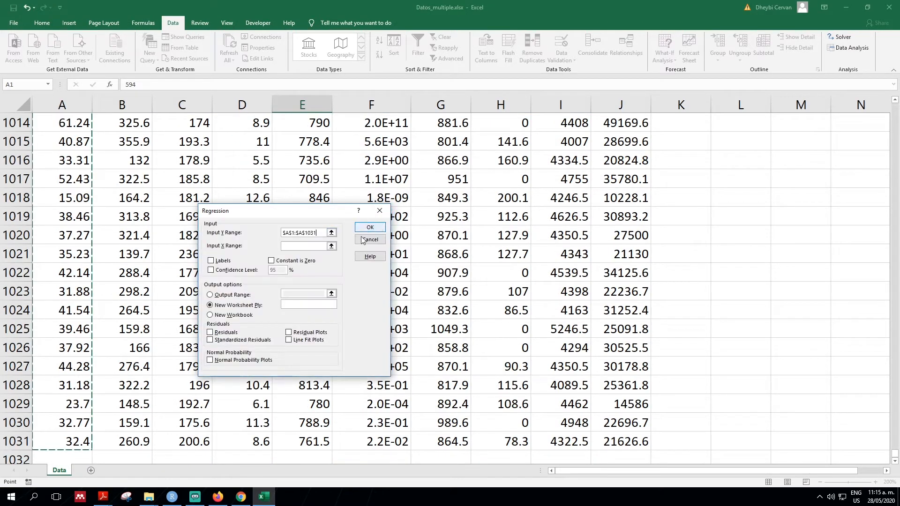
Step: Set the regression's X input range to $B$1:$J$1031, covering the columns X1 to X9 with their headers
{"action": "left_click", "coordinate": [333, 247]}
{"action": "scroll", "coordinate": [244, 271], "scroll_direction": "up", "scroll_amount": 9}
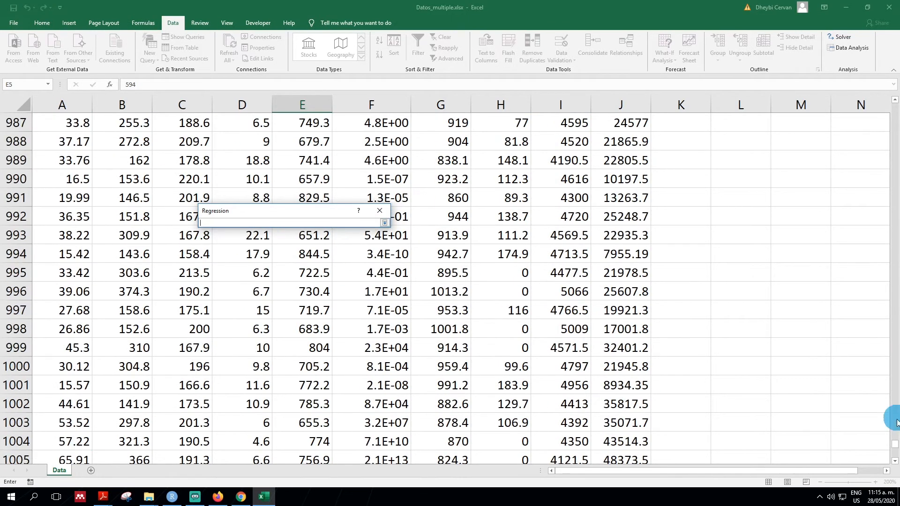
{"action": "scroll", "coordinate": [500, 350], "scroll_direction": "down", "scroll_amount": 7}
{"action": "left_click_drag", "start_coordinate": [895, 433], "coordinate": [891, 108]}
{"action": "scroll", "coordinate": [191, 188], "scroll_direction": "up", "scroll_amount": 1}
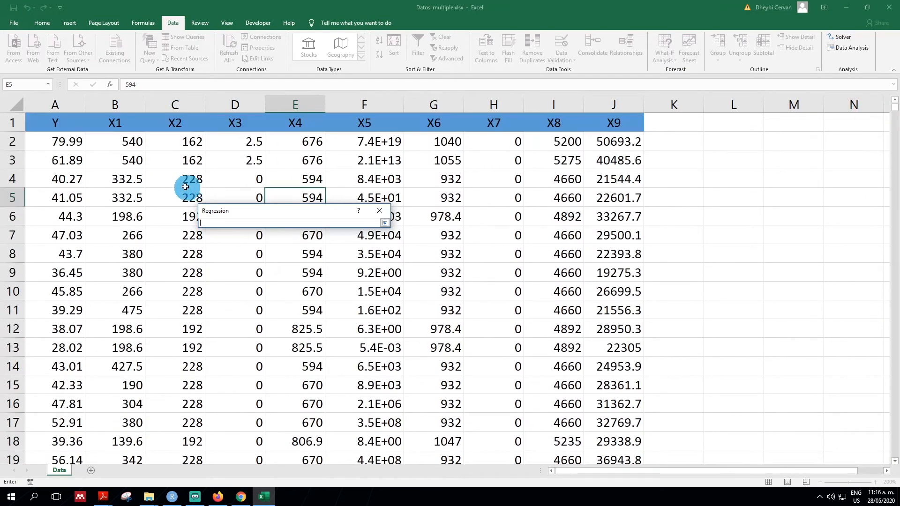
{"action": "left_click_drag", "start_coordinate": [118, 124], "coordinate": [626, 197]}
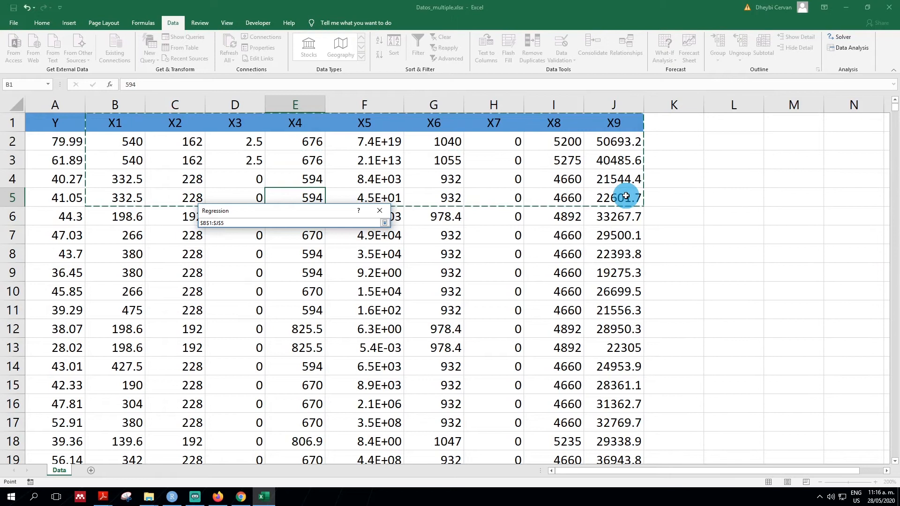
{"action": "key", "text": "ctrl+shift+Down"}
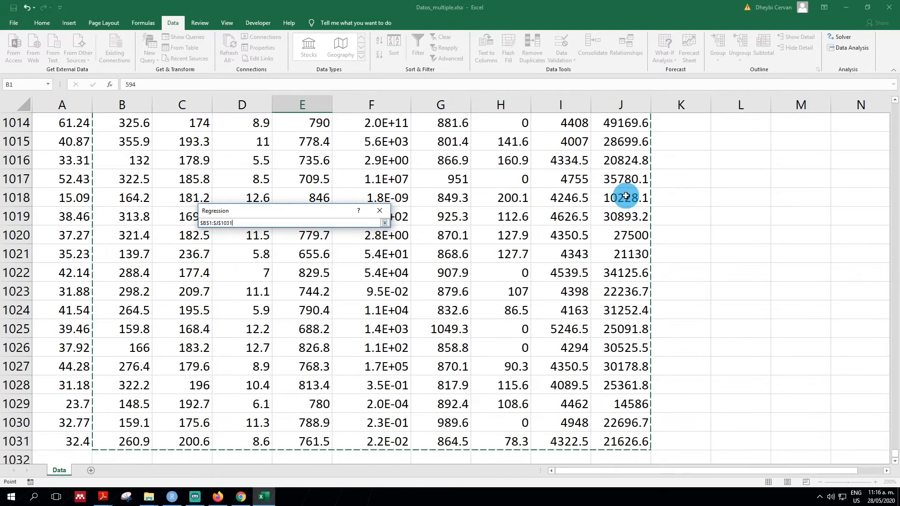
{"action": "left_click", "coordinate": [384, 223]}
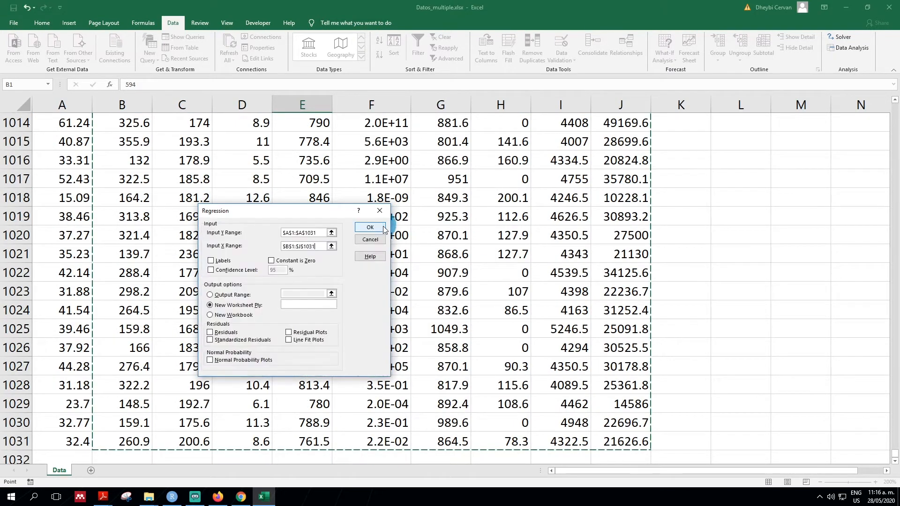
Step: Run the regression with Labels enabled and output to a new worksheet, and place that sheet after the Data sheet
{"action": "left_click", "coordinate": [210, 262]}
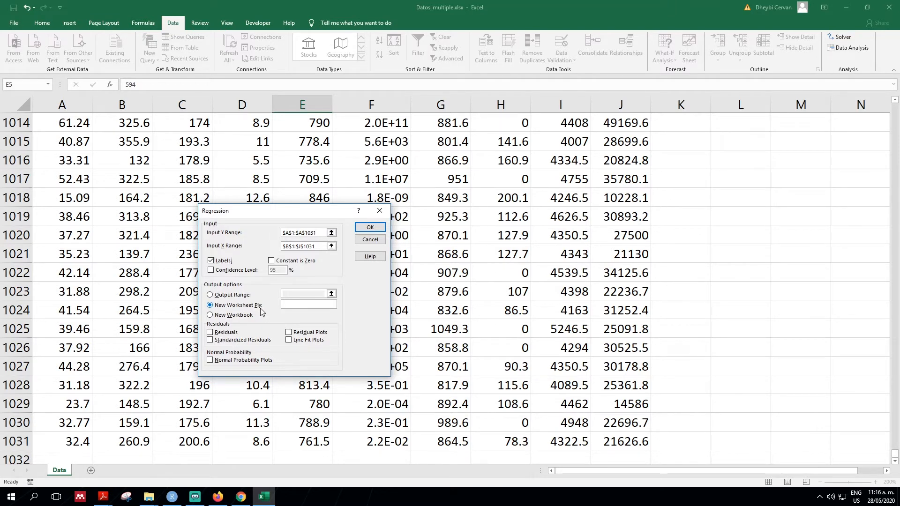
{"action": "left_click", "coordinate": [364, 227]}
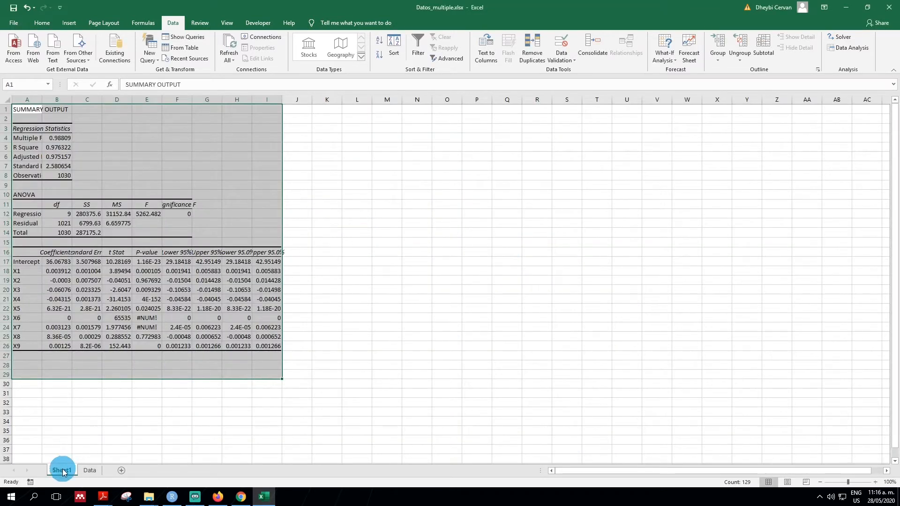
{"action": "left_click_drag", "start_coordinate": [105, 464], "coordinate": [104, 461]}
Step: Widen column A of the regression output so the statistic labels are fully readable
{"action": "left_click", "coordinate": [67, 148]}
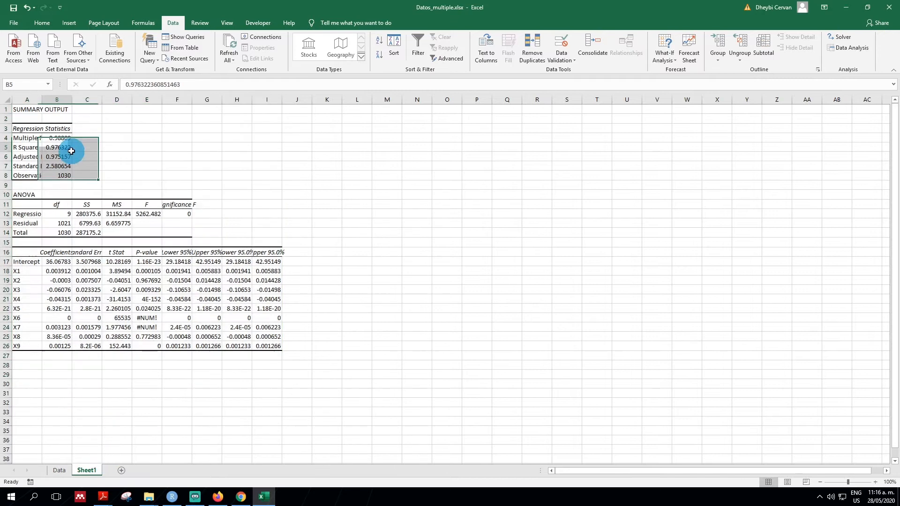
{"action": "left_click", "coordinate": [855, 482]}
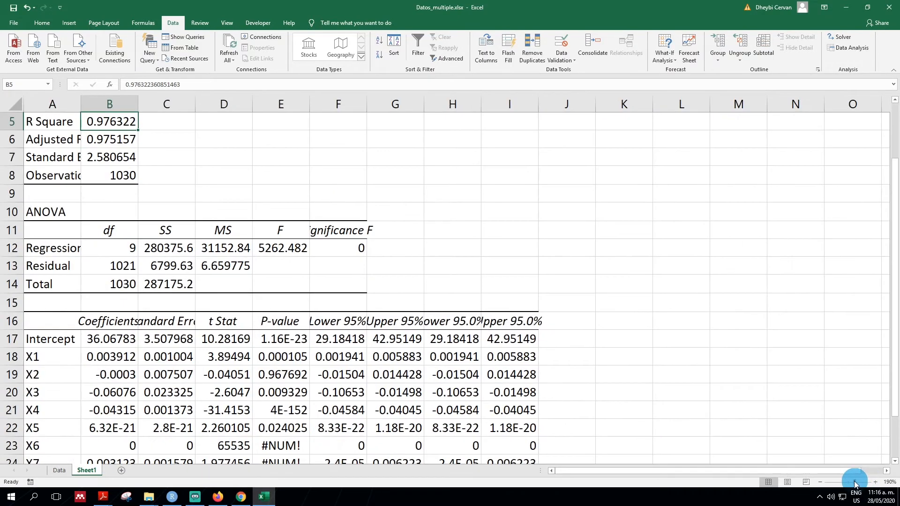
{"action": "left_click", "coordinate": [875, 481]}
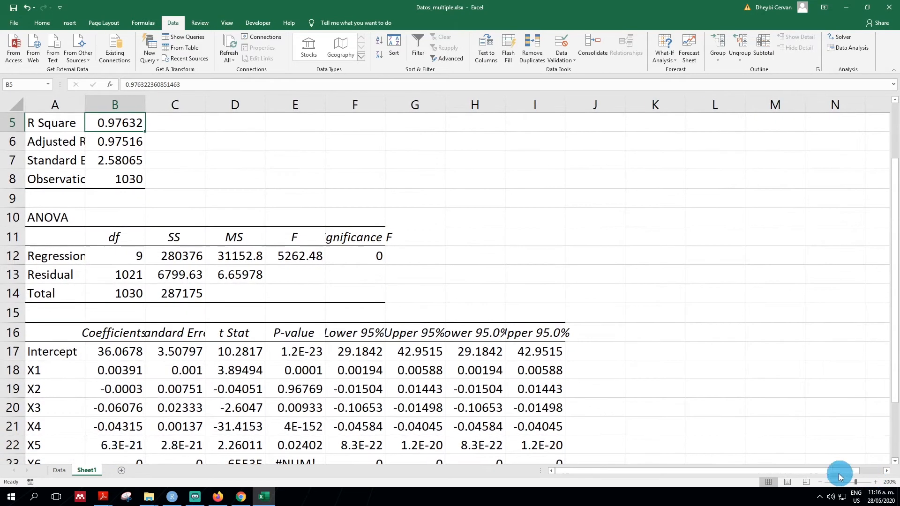
{"action": "scroll", "coordinate": [527, 409], "scroll_direction": "up", "scroll_amount": 2}
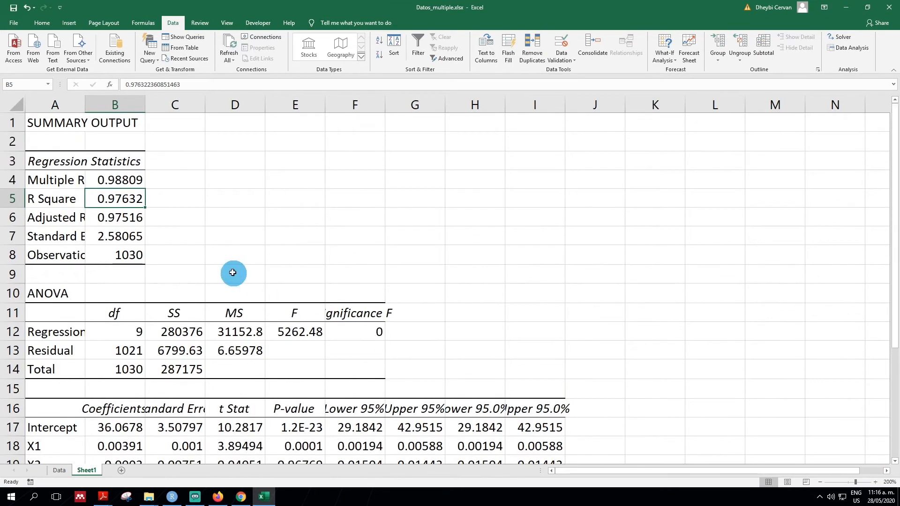
{"action": "left_click_drag", "start_coordinate": [85, 104], "coordinate": [137, 106]}
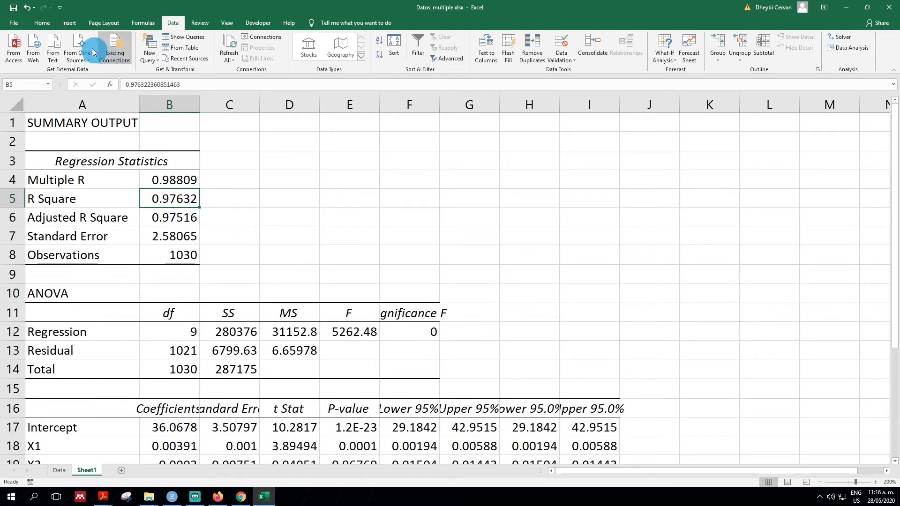
Step: Highlight the R Square, Adjusted R Square and Significance F values (B5, B6 and F12) with a gold fill
{"action": "left_click", "coordinate": [50, 24]}
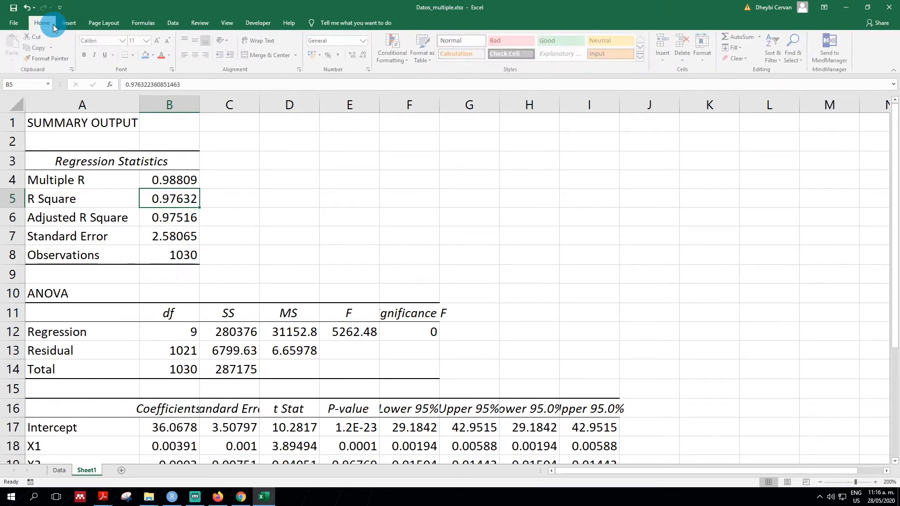
{"action": "left_click", "coordinate": [155, 55]}
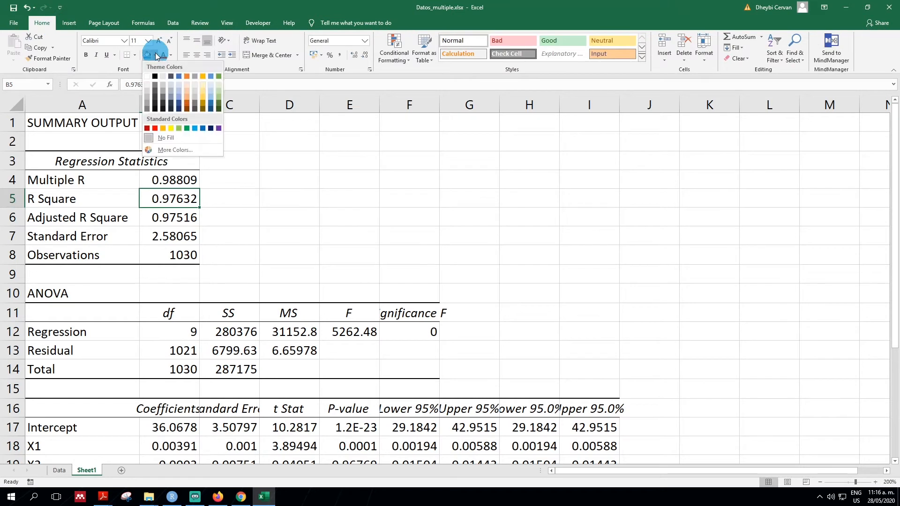
{"action": "left_click", "coordinate": [202, 77]}
{"action": "left_click", "coordinate": [181, 218]}
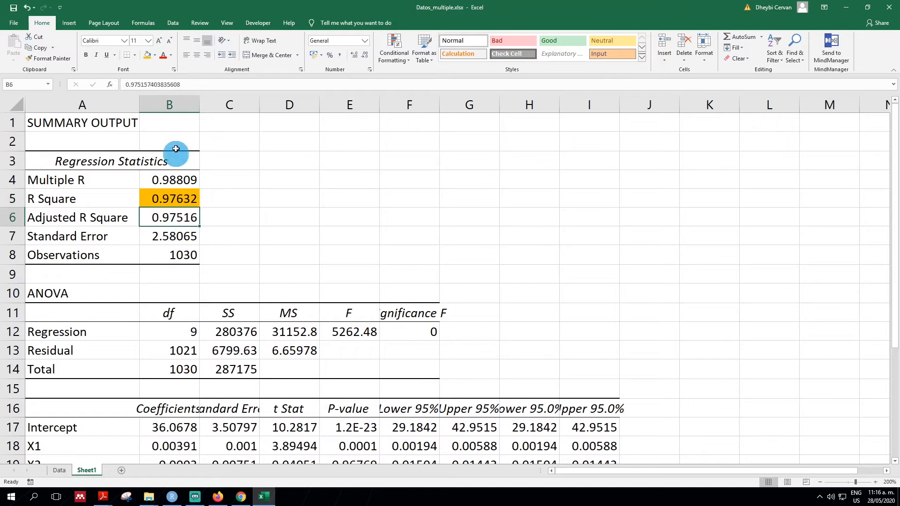
{"action": "left_click", "coordinate": [147, 55]}
{"action": "left_click", "coordinate": [245, 235]}
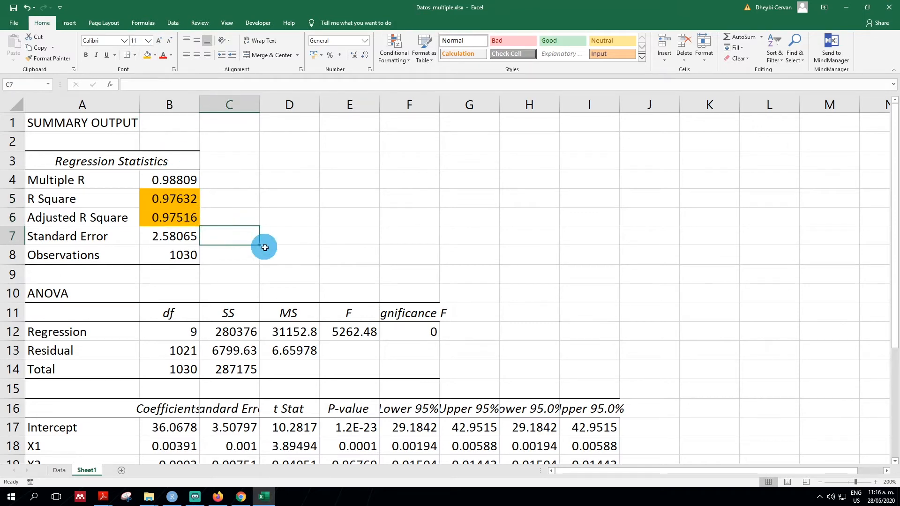
{"action": "left_click", "coordinate": [411, 332]}
{"action": "left_click", "coordinate": [147, 57]}
Step: Apply the same gold fill to the coefficients in B17:B26 and the P-values in E17:E26
{"action": "scroll", "coordinate": [283, 242], "scroll_direction": "down", "scroll_amount": 3}
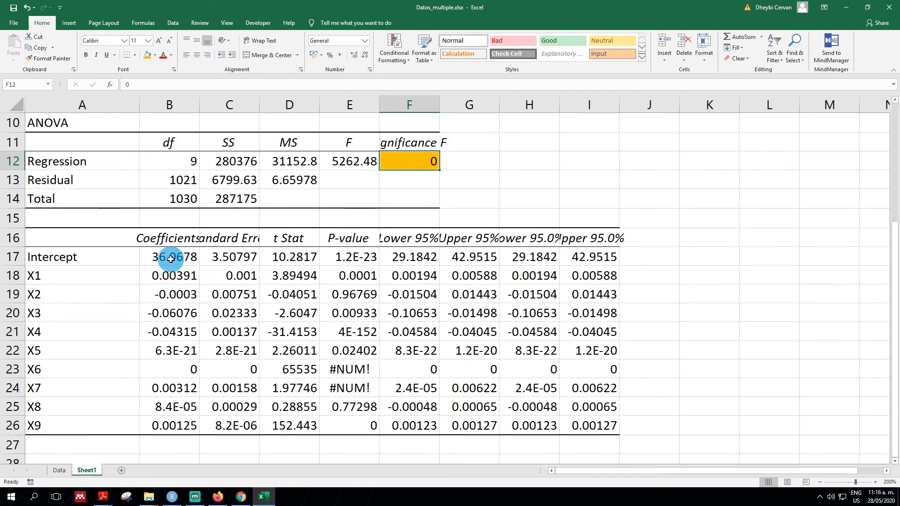
{"action": "left_click_drag", "start_coordinate": [164, 259], "coordinate": [180, 423]}
{"action": "left_click", "coordinate": [147, 56]}
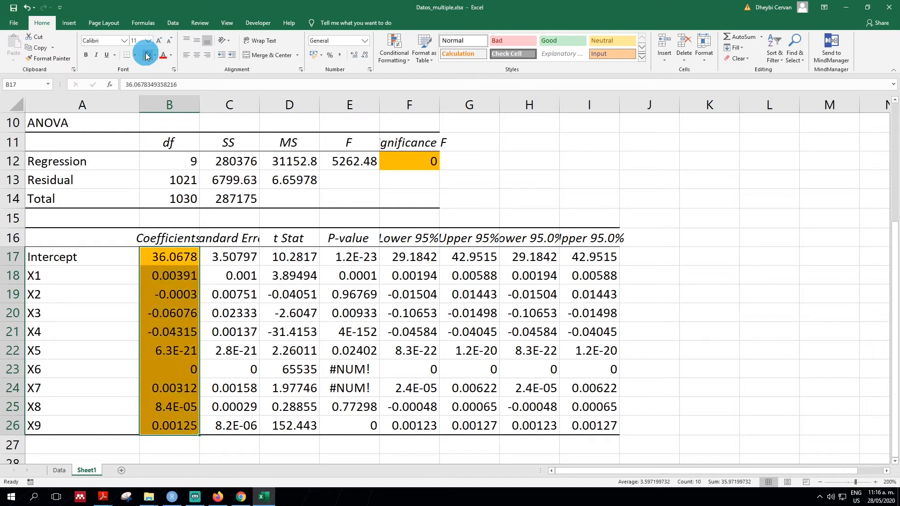
{"action": "left_click_drag", "start_coordinate": [351, 255], "coordinate": [352, 424]}
{"action": "left_click", "coordinate": [147, 55]}
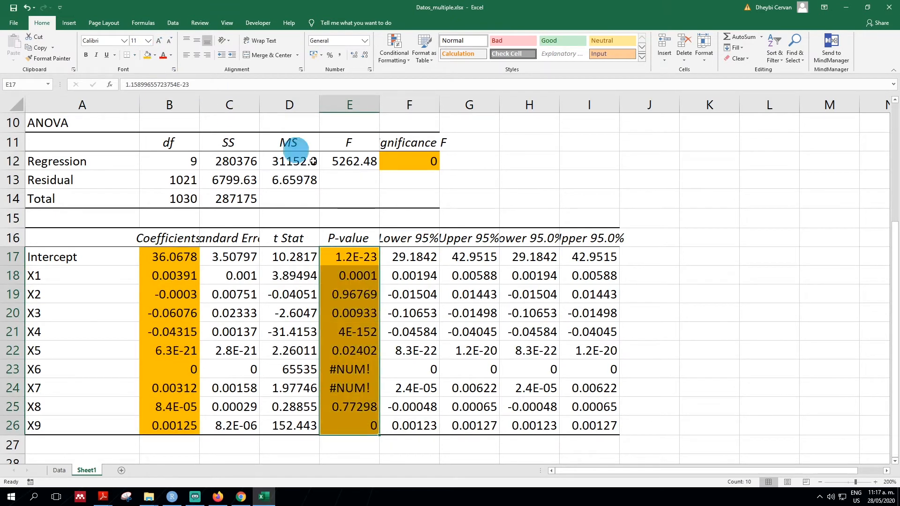
{"action": "left_click", "coordinate": [436, 235]}
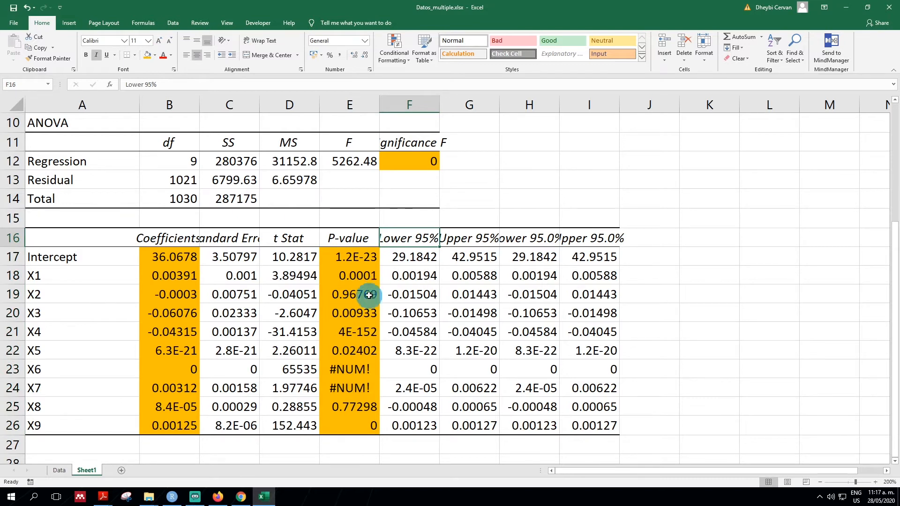
Step: Look over the highlighted regression output, and switch to Adobe Reader to view the multiple regression workflow slide in the Semana 05 - Metodos causales PDF
{"action": "scroll", "coordinate": [365, 297], "scroll_direction": "up", "scroll_amount": 3}
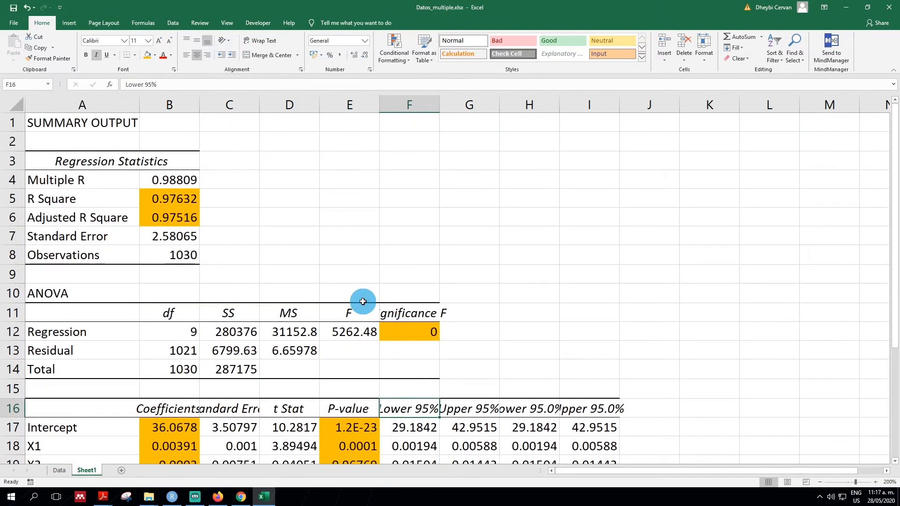
{"action": "scroll", "coordinate": [363, 302], "scroll_direction": "down", "scroll_amount": 3}
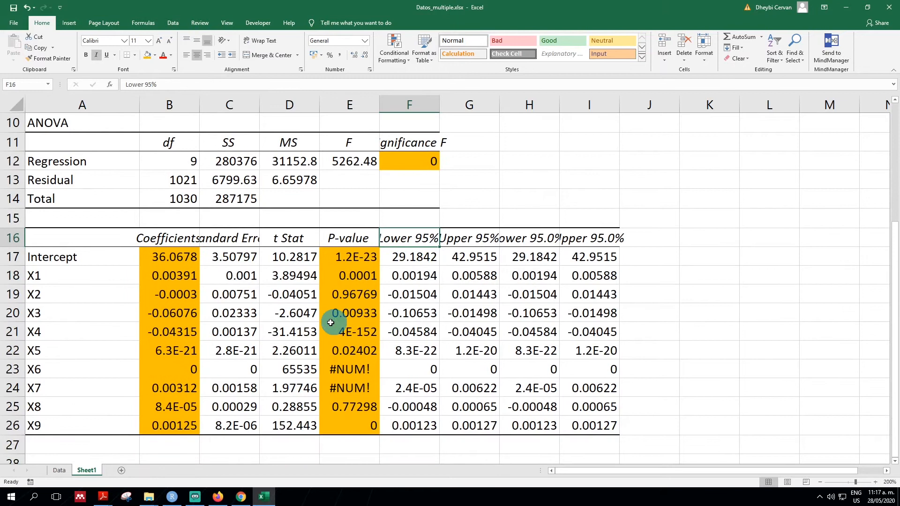
{"action": "left_click", "coordinate": [103, 501]}
{"action": "left_click", "coordinate": [51, 457]}
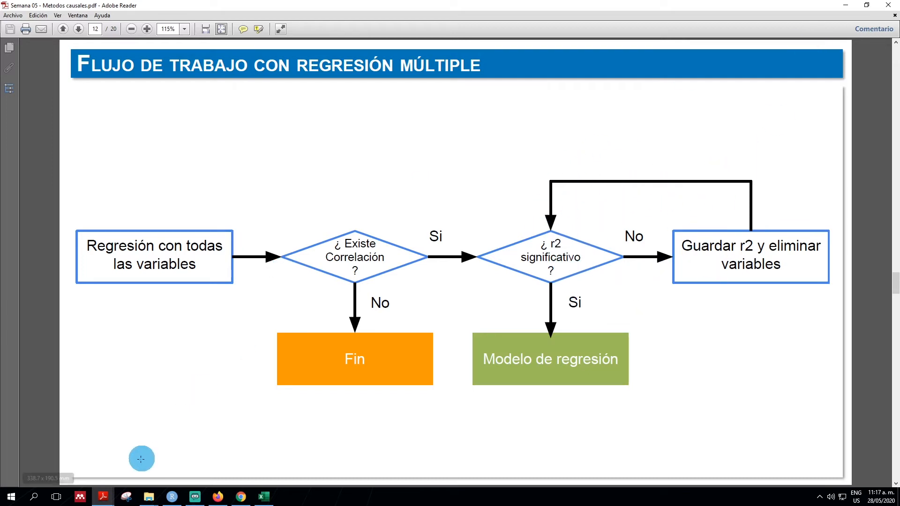
Step: Read the model-building flowchart on page 117 of the Business Applications of Multiple Regression PDF, from running all variables to dropping insignificant ones
{"action": "mouse_move", "coordinate": [103, 499]}
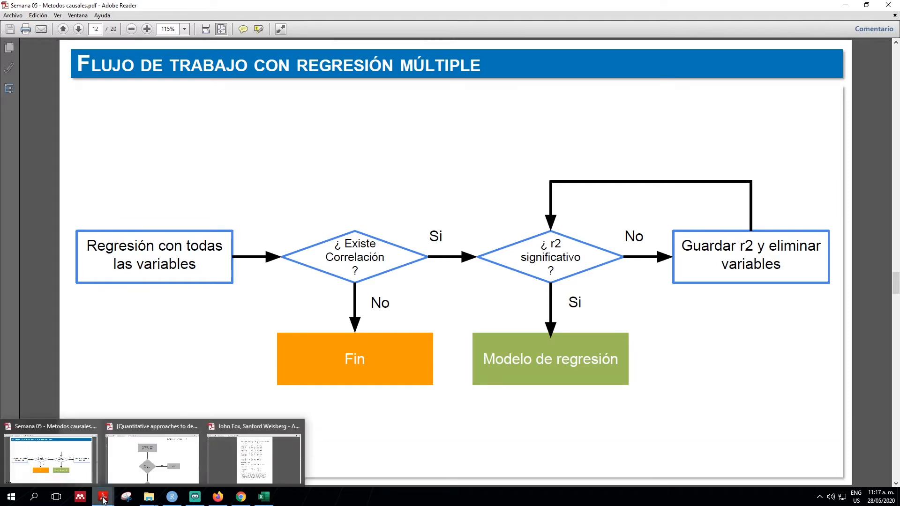
{"action": "left_click", "coordinate": [140, 475]}
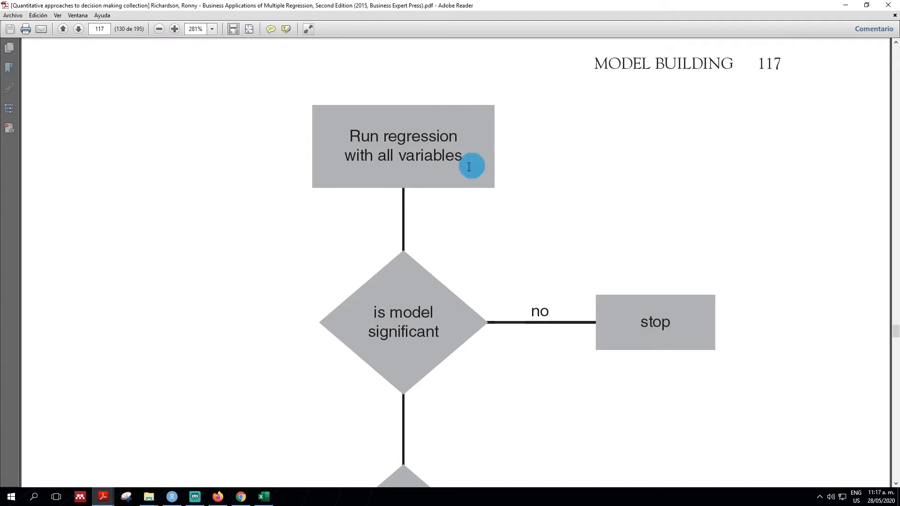
{"action": "scroll", "coordinate": [463, 254], "scroll_direction": "down", "scroll_amount": 2}
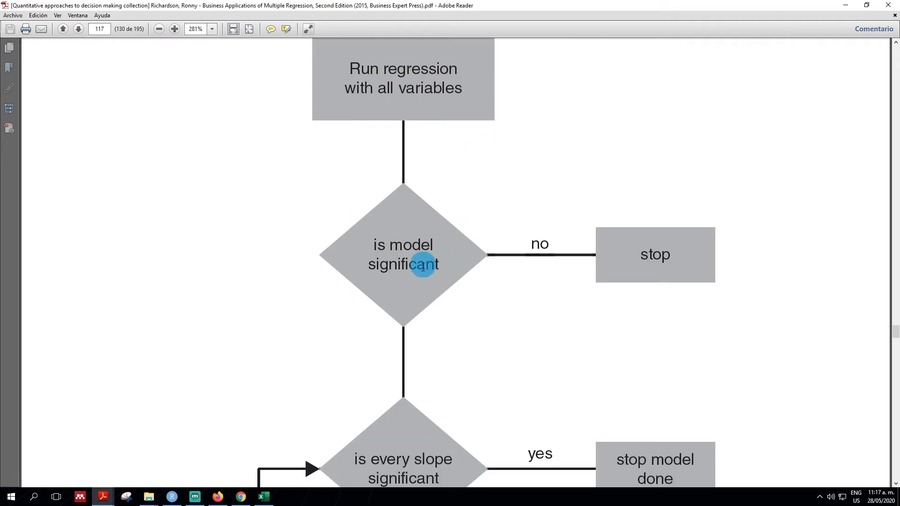
{"action": "scroll", "coordinate": [416, 282], "scroll_direction": "down", "scroll_amount": 1}
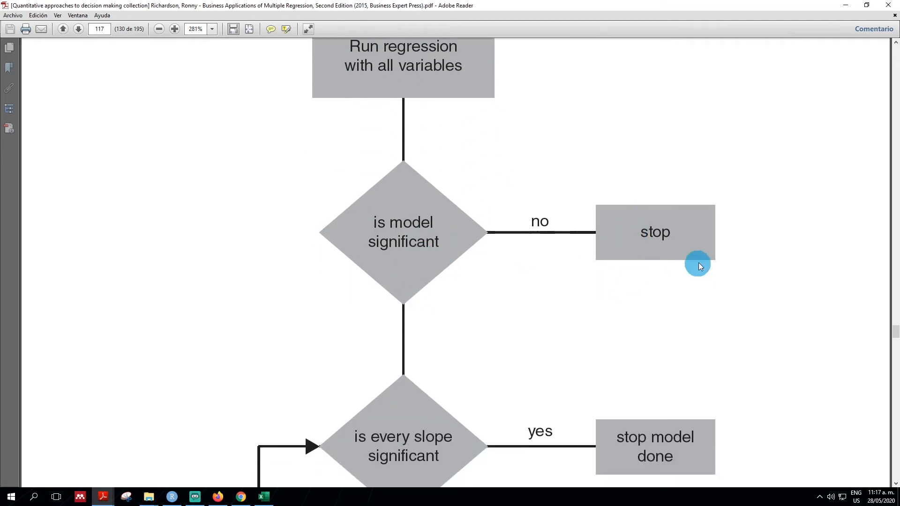
{"action": "scroll", "coordinate": [483, 291], "scroll_direction": "down", "scroll_amount": 7}
{"action": "scroll", "coordinate": [421, 243], "scroll_direction": "down", "scroll_amount": 2}
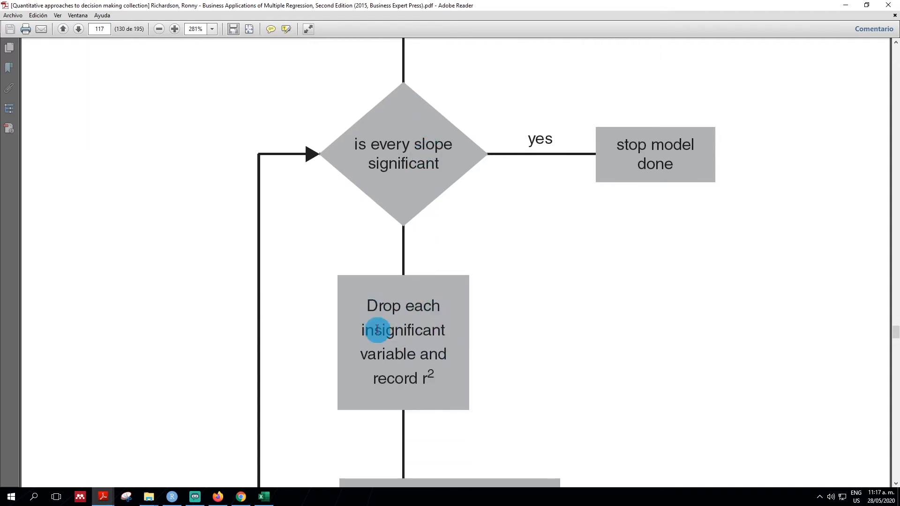
{"action": "scroll", "coordinate": [427, 319], "scroll_direction": "down", "scroll_amount": 5}
{"action": "scroll", "coordinate": [427, 320], "scroll_direction": "up", "scroll_amount": 9}
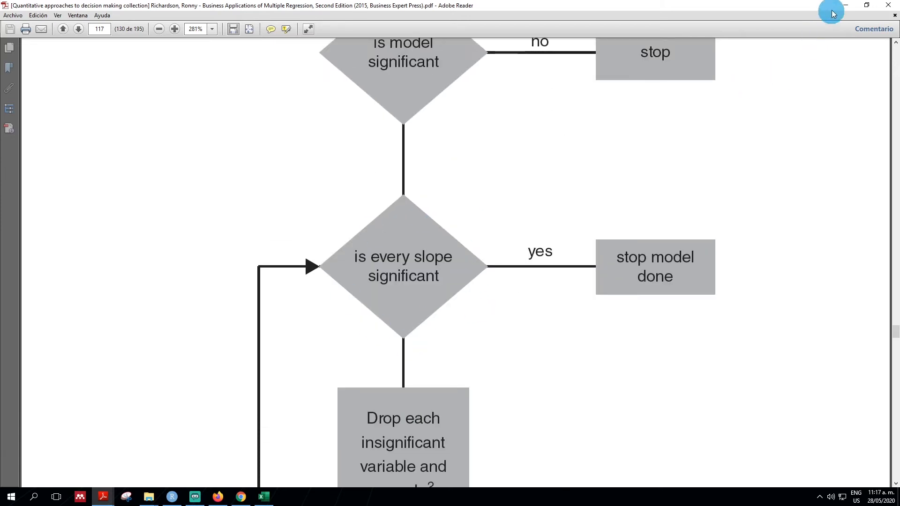
{"action": "left_click", "coordinate": [846, 5]}
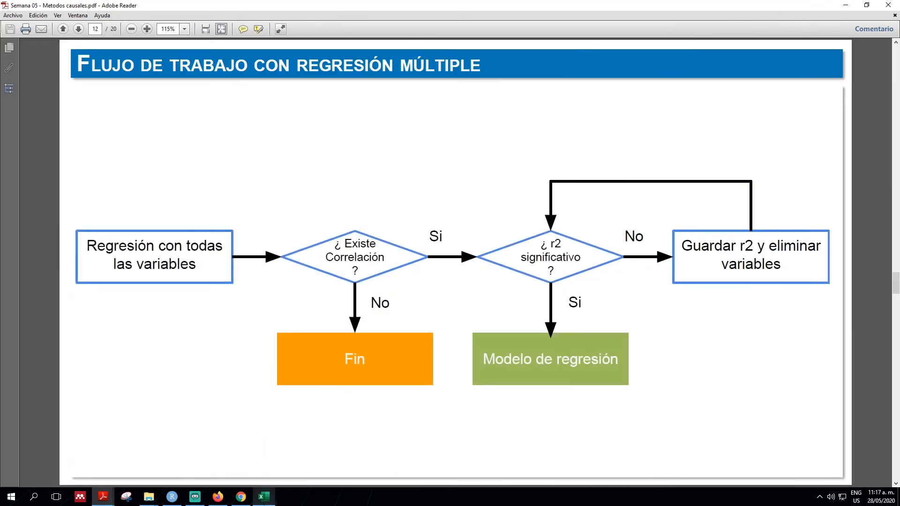
Step: Switch to Excel and review the regression output from the summary statistics down to the P-value column
{"action": "left_click", "coordinate": [264, 496]}
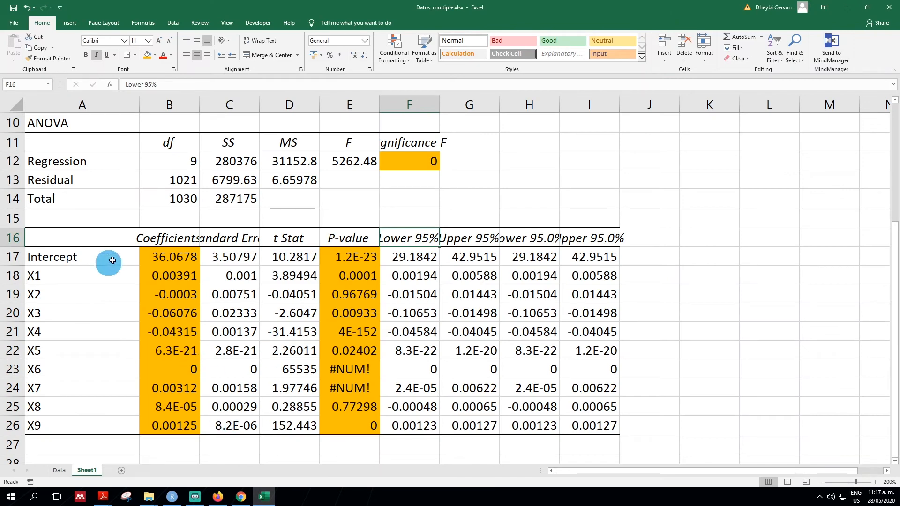
{"action": "scroll", "coordinate": [291, 369], "scroll_direction": "up", "scroll_amount": 3}
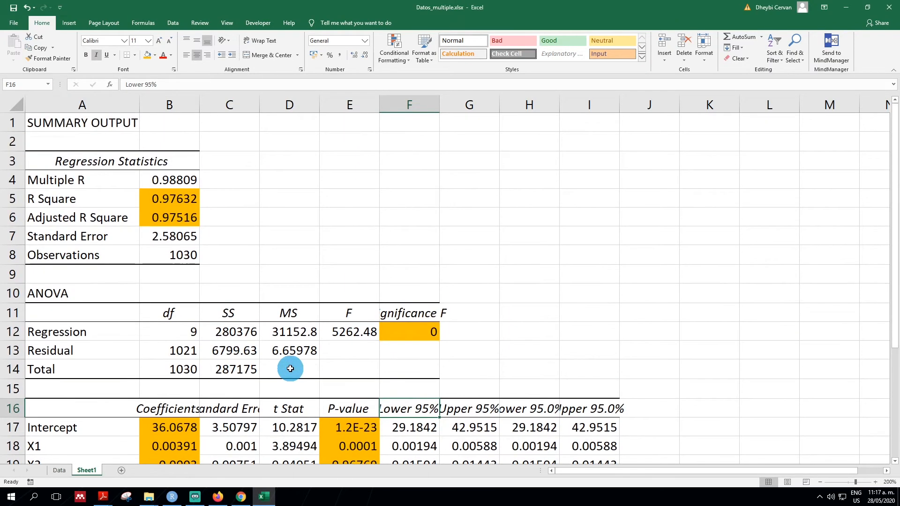
{"action": "scroll", "coordinate": [290, 369], "scroll_direction": "down", "scroll_amount": 5}
{"action": "scroll", "coordinate": [290, 369], "scroll_direction": "up", "scroll_amount": 2}
{"action": "scroll", "coordinate": [289, 368], "scroll_direction": "down", "scroll_amount": 1}
{"action": "scroll", "coordinate": [291, 361], "scroll_direction": "up", "scroll_amount": 1}
{"action": "left_click", "coordinate": [352, 238]}
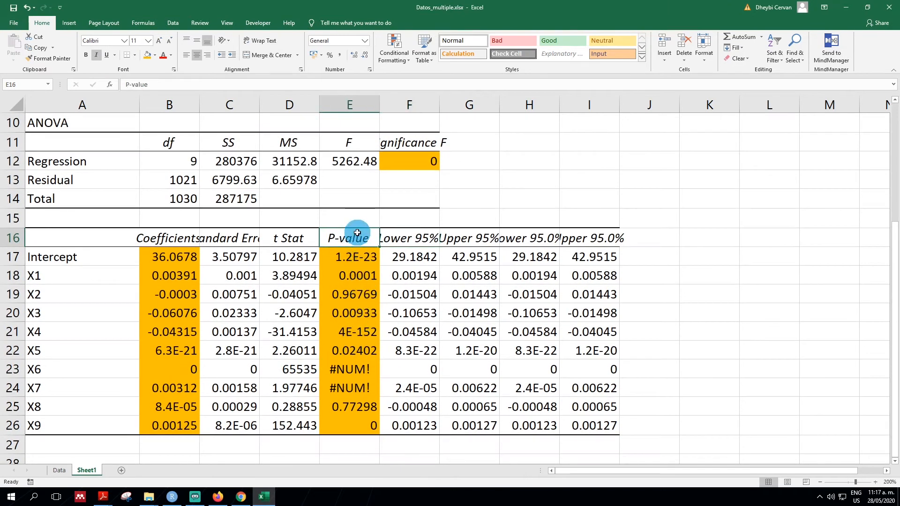
Step: Enter the 0.05 significance threshold in E28, below the P-value column
{"action": "scroll", "coordinate": [361, 410], "scroll_direction": "down", "scroll_amount": 1}
{"action": "left_click", "coordinate": [350, 406]}
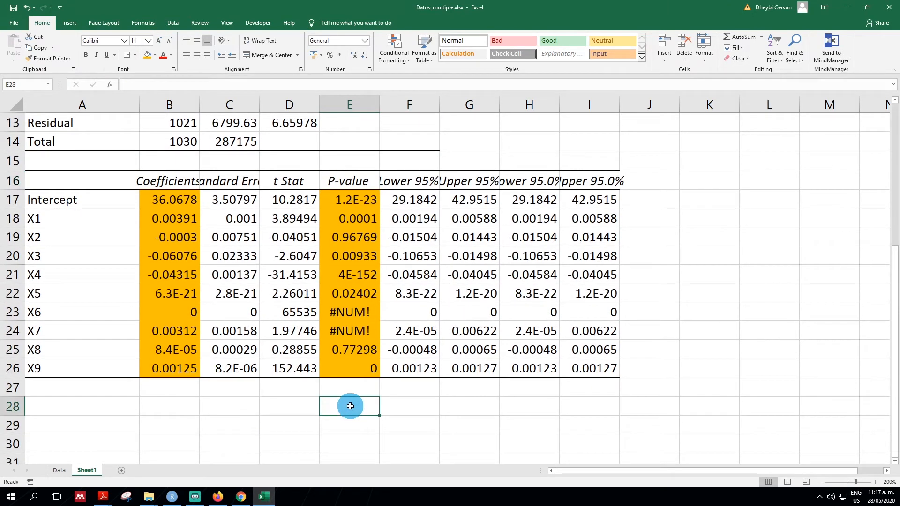
{"action": "type", "text": "0"}
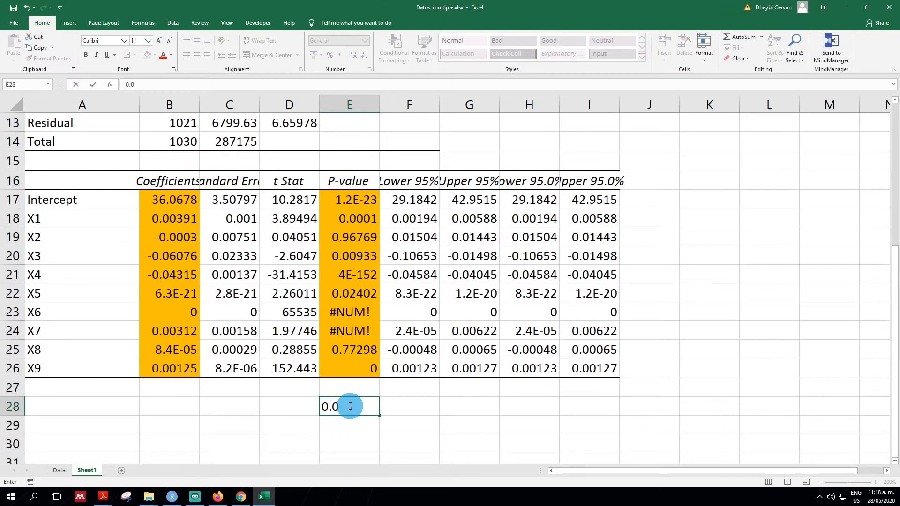
{"action": "type", "text": "5"}
{"action": "key", "text": "Return"}
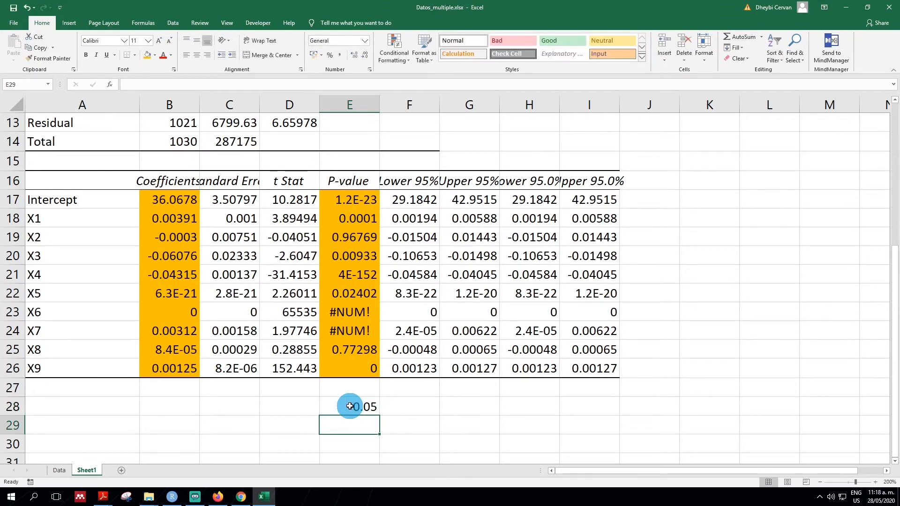
Step: Format the P-values and the threshold in E17:E28 as Scientific
{"action": "left_click_drag", "start_coordinate": [352, 199], "coordinate": [348, 406]}
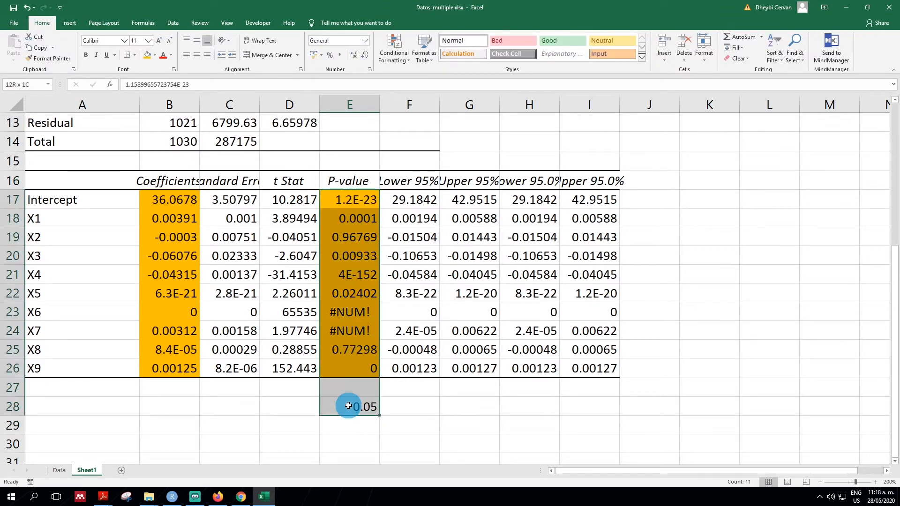
{"action": "left_click", "coordinate": [365, 41]}
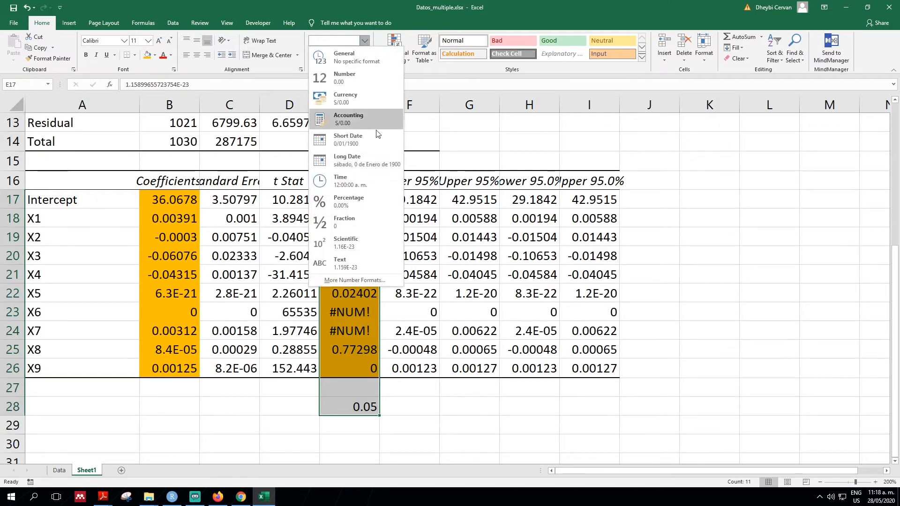
{"action": "left_click", "coordinate": [381, 241]}
{"action": "left_click", "coordinate": [357, 274]}
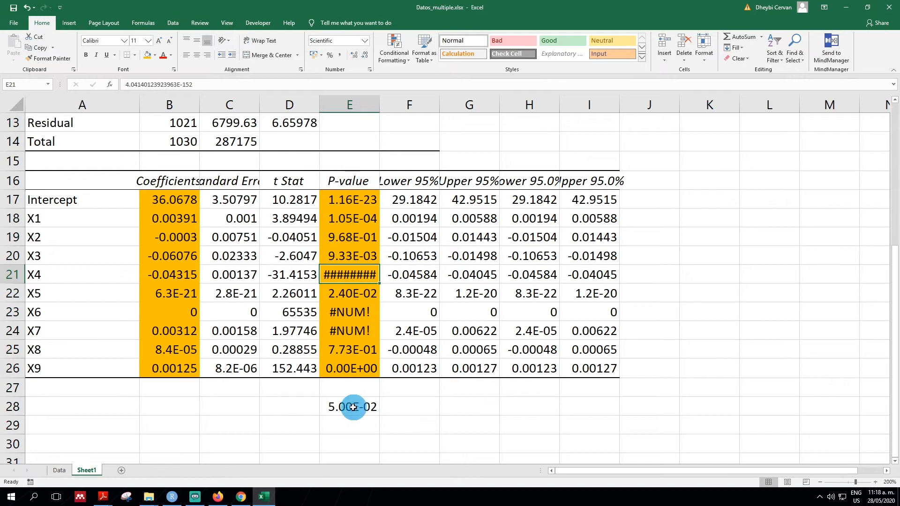
Step: Check the intercept's P-value and the X1 to X9 labels, and widen column E so the X4 P-value is readable
{"action": "left_click", "coordinate": [358, 201]}
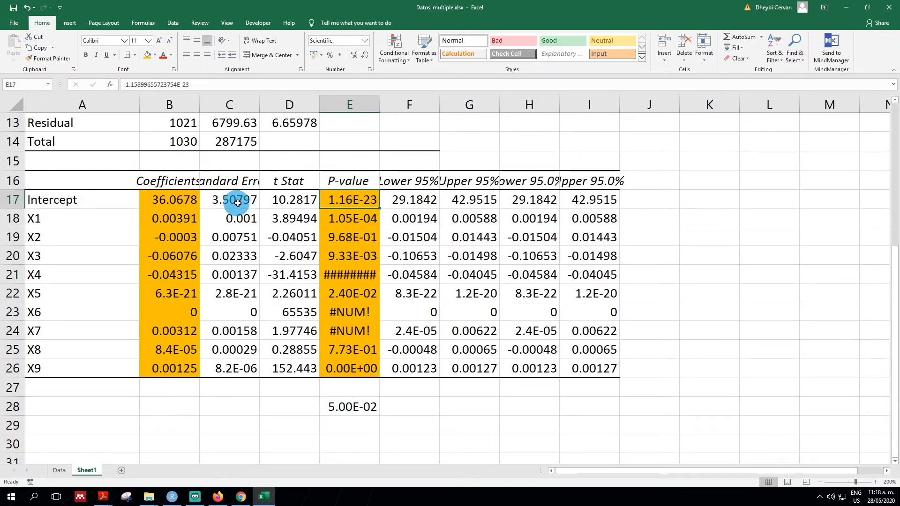
{"action": "left_click_drag", "start_coordinate": [110, 219], "coordinate": [131, 340]}
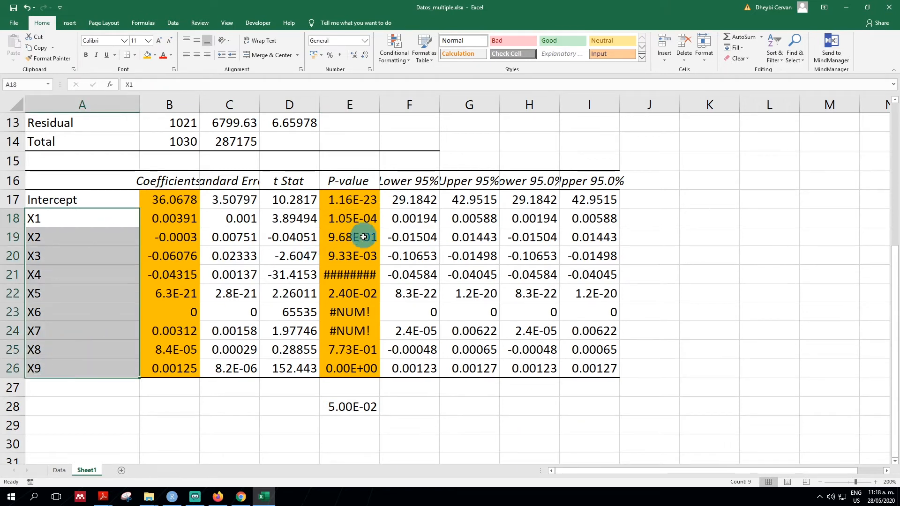
{"action": "left_click", "coordinate": [365, 275]}
{"action": "left_click_drag", "start_coordinate": [380, 106], "coordinate": [397, 106]}
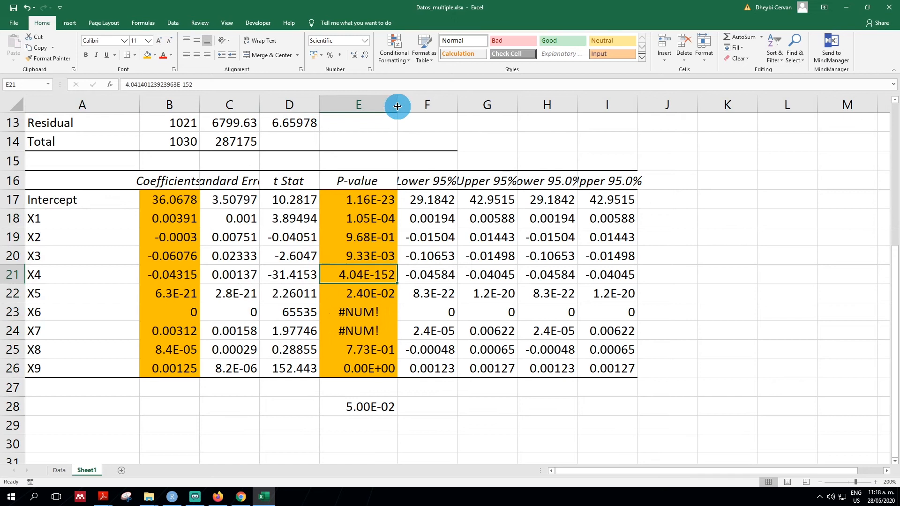
Step: Compare the P-values of X5 to X8 with the threshold, and inspect the coefficients of X8 and X5
{"action": "left_click", "coordinate": [381, 294]}
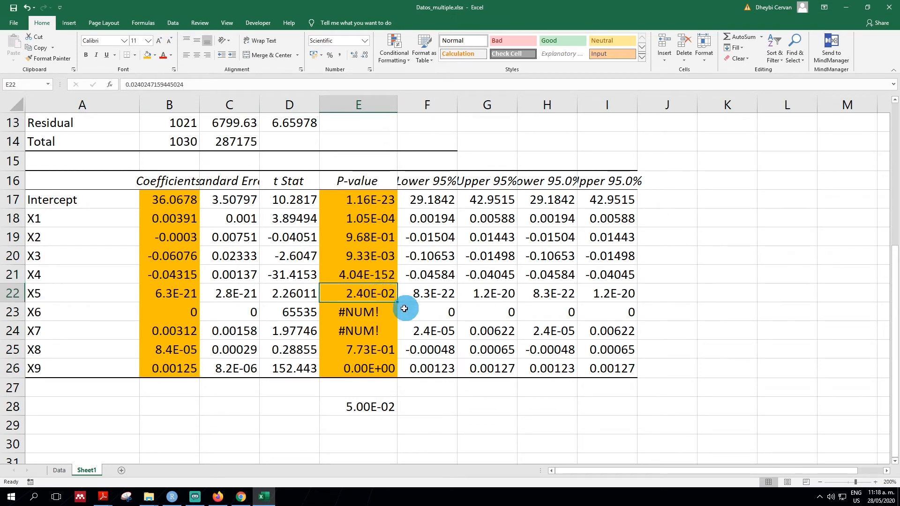
{"action": "left_click", "coordinate": [378, 312]}
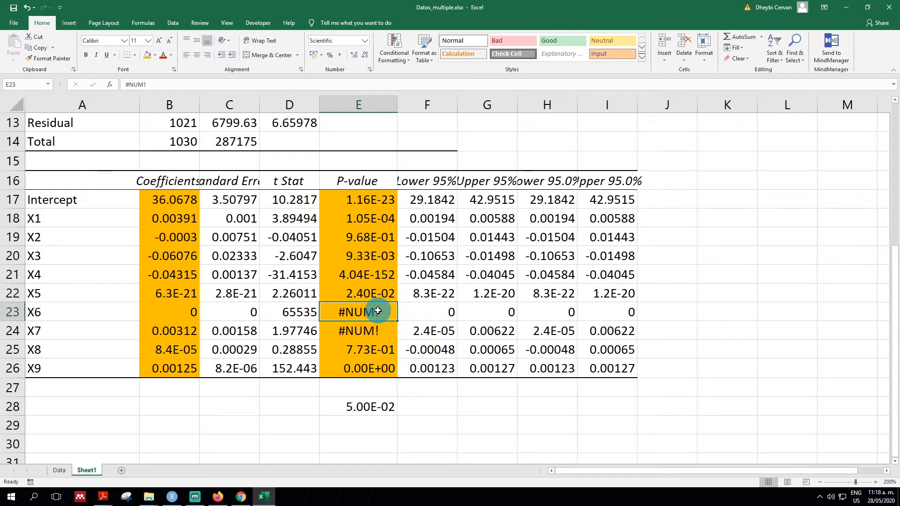
{"action": "mouse_move", "coordinate": [378, 311]}
{"action": "left_mouse_down"}
{"action": "mouse_move", "coordinate": [378, 331]}
{"action": "mouse_move", "coordinate": [378, 313]}
{"action": "left_mouse_up"}
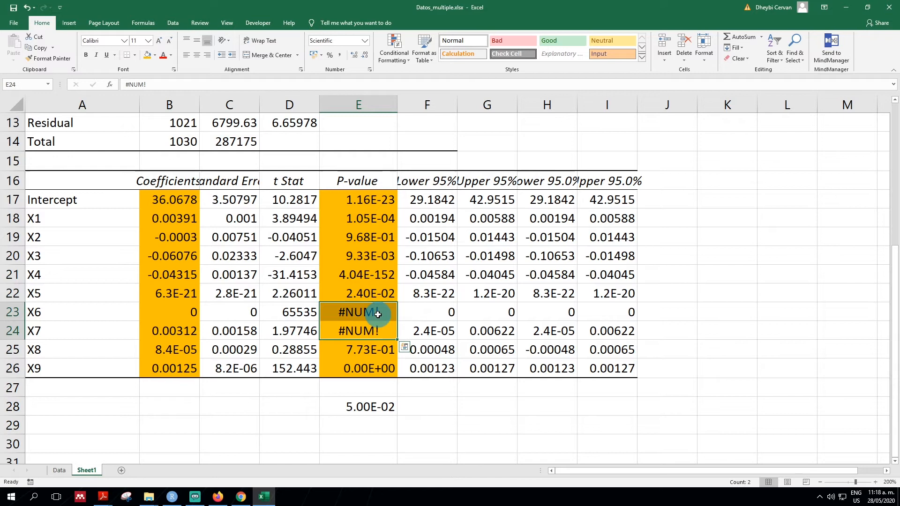
{"action": "left_click", "coordinate": [374, 345]}
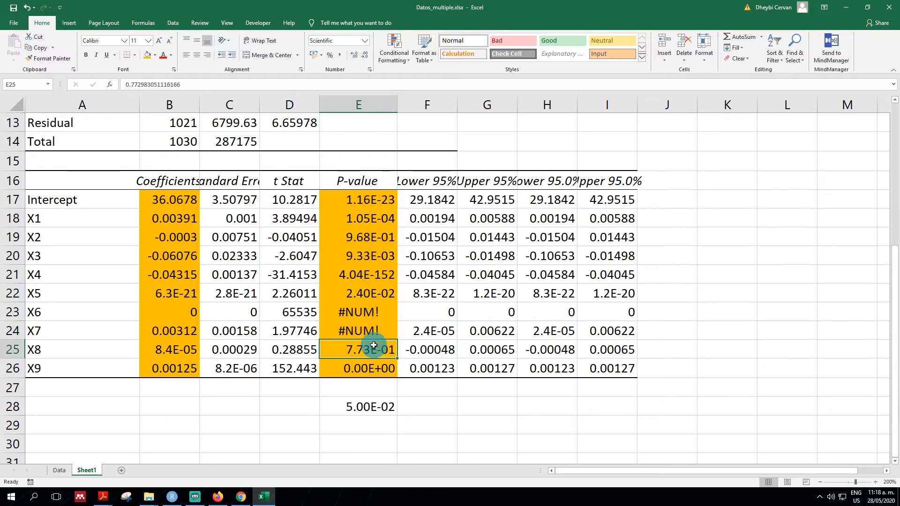
{"action": "scroll", "coordinate": [374, 344], "scroll_direction": "up", "scroll_amount": 1}
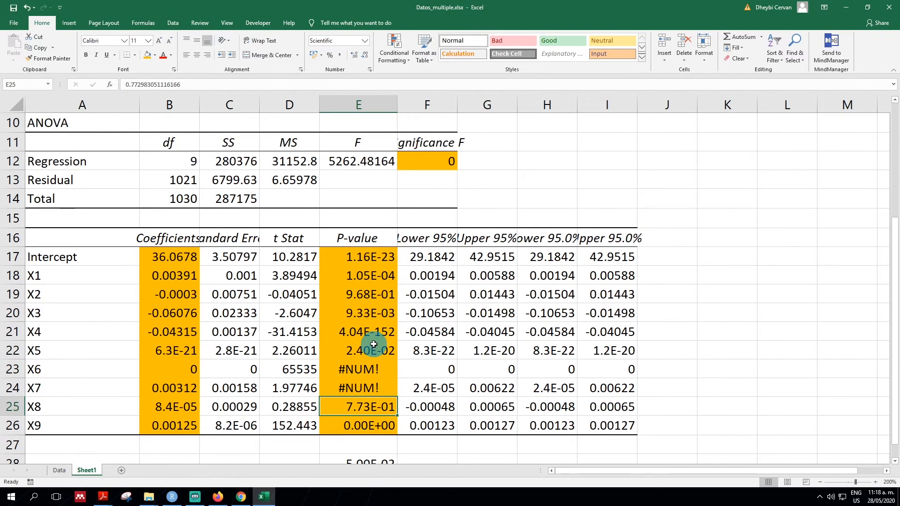
{"action": "scroll", "coordinate": [373, 345], "scroll_direction": "down", "scroll_amount": 1}
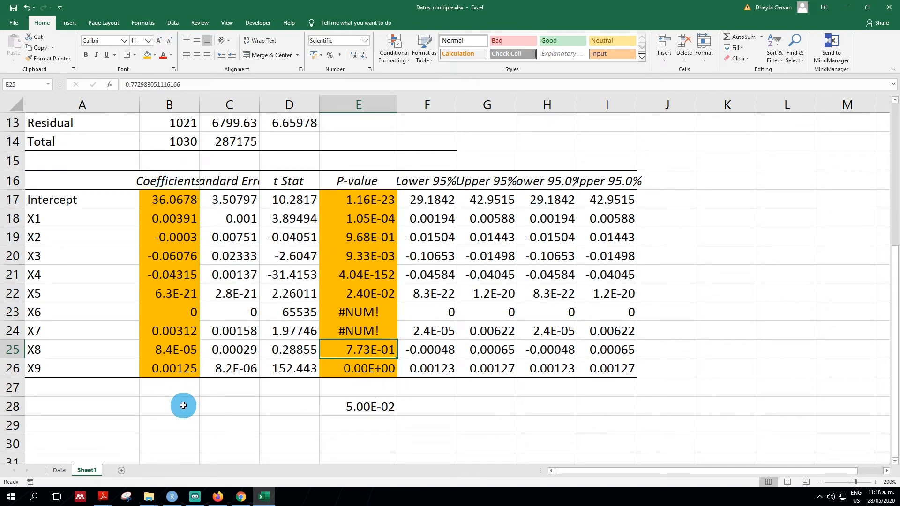
{"action": "left_click", "coordinate": [165, 352]}
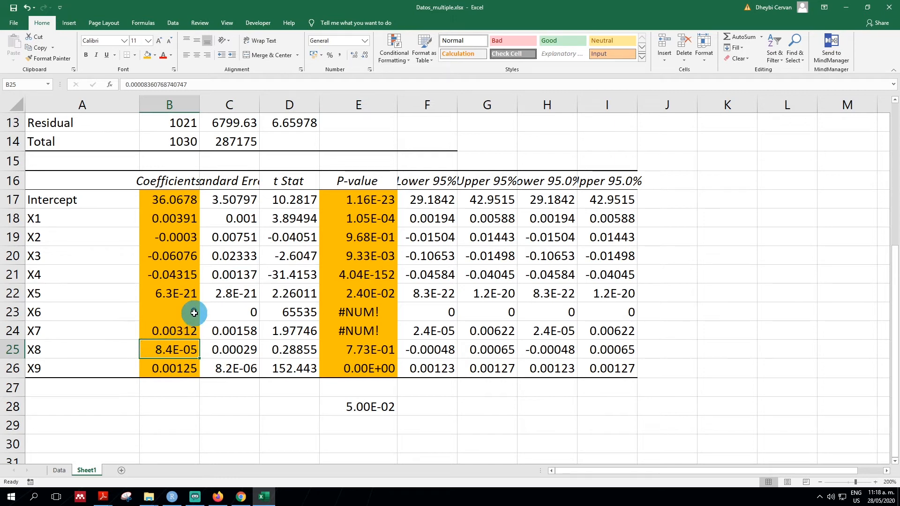
{"action": "left_click", "coordinate": [182, 291]}
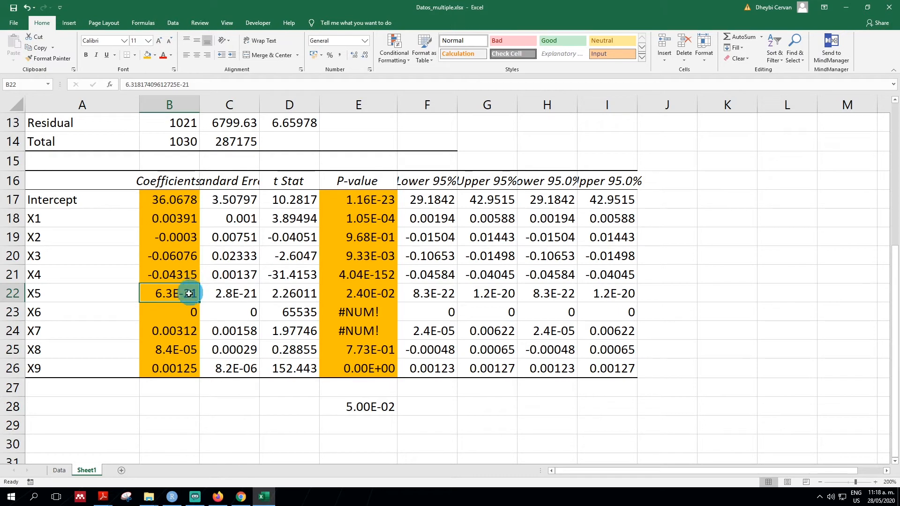
Step: Insert a scatter chart from the table on the Data sheet and place it below the first three rows
{"action": "left_click", "coordinate": [64, 471]}
{"action": "scroll", "coordinate": [161, 375], "scroll_direction": "up", "scroll_amount": 2}
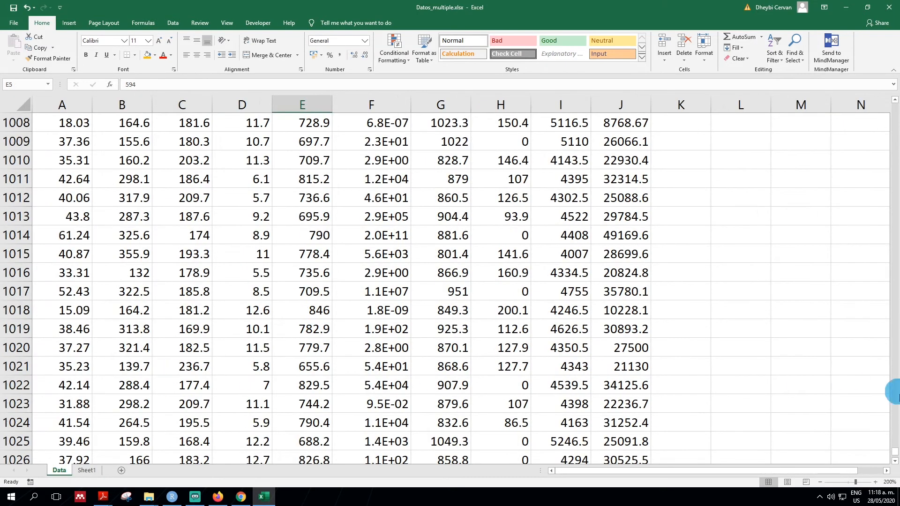
{"action": "left_click_drag", "start_coordinate": [895, 452], "coordinate": [885, 101]}
{"action": "left_click", "coordinate": [349, 142]}
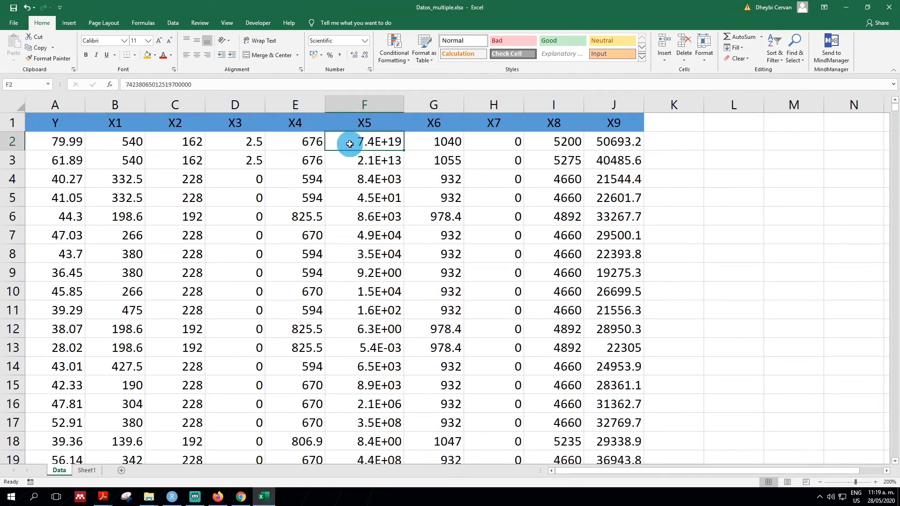
{"action": "left_click", "coordinate": [74, 24]}
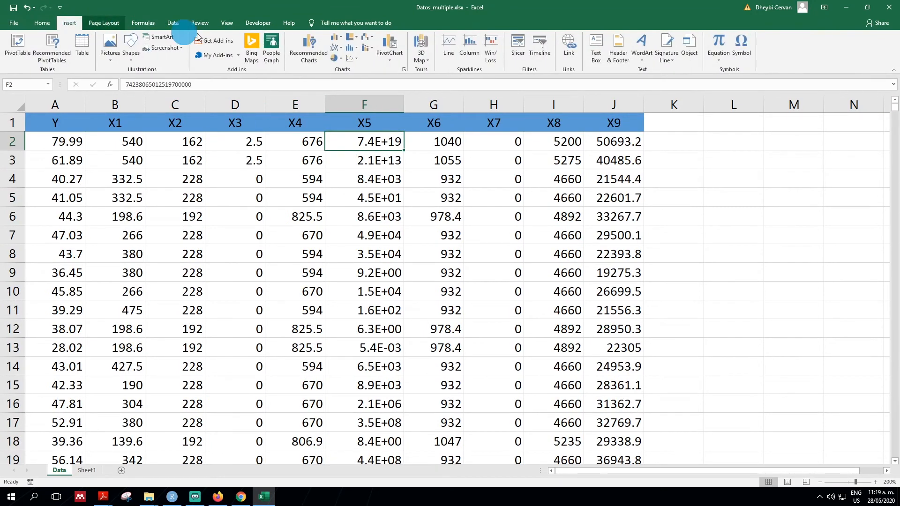
{"action": "left_click", "coordinate": [353, 58]}
{"action": "left_click", "coordinate": [360, 89]}
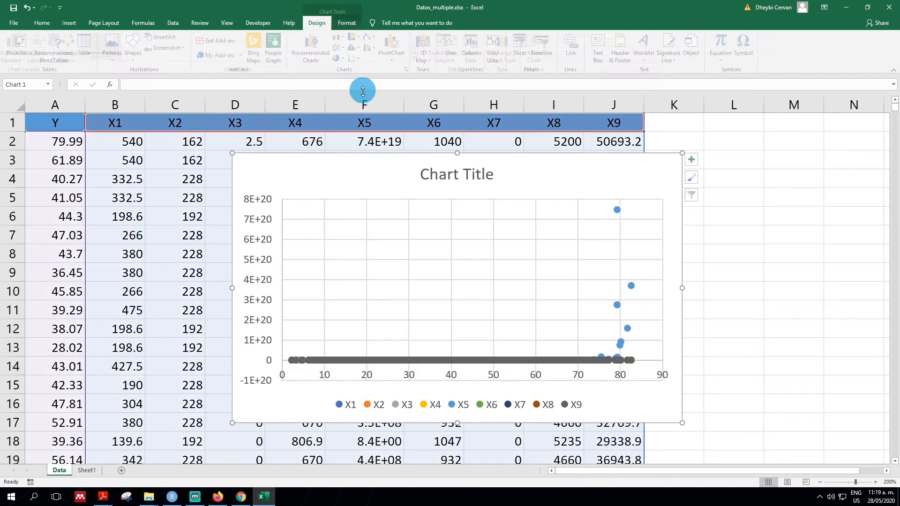
{"action": "left_click_drag", "start_coordinate": [379, 166], "coordinate": [401, 183]}
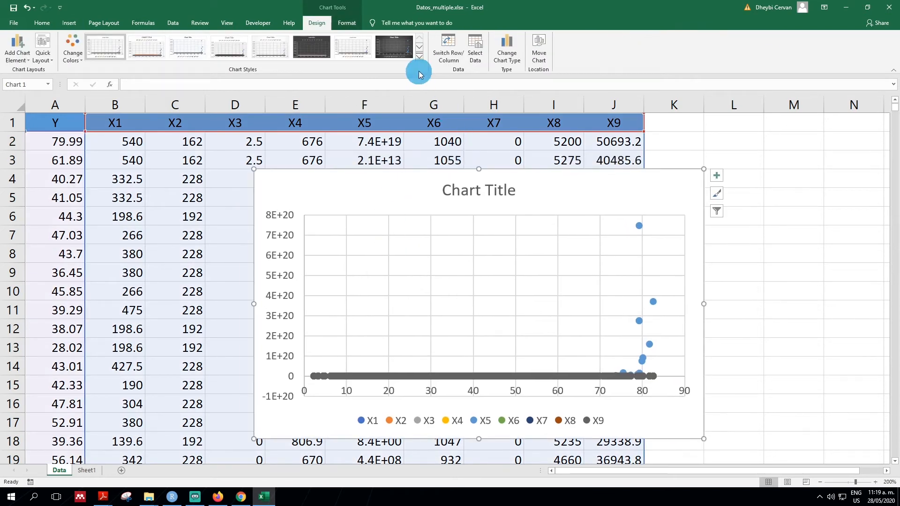
Step: Remove all the series, X1 to X9, from the scatter chart's data source
{"action": "left_click", "coordinate": [474, 47]}
{"action": "left_click", "coordinate": [233, 306]}
{"action": "left_click", "coordinate": [234, 305]}
{"action": "left_click", "coordinate": [233, 305]}
{"action": "left_click", "coordinate": [234, 305]}
{"action": "left_click", "coordinate": [234, 305]}
{"action": "left_click", "coordinate": [234, 305]}
{"action": "left_click", "coordinate": [234, 306]}
{"action": "left_click", "coordinate": [234, 306]}
{"action": "left_click", "coordinate": [233, 306]}
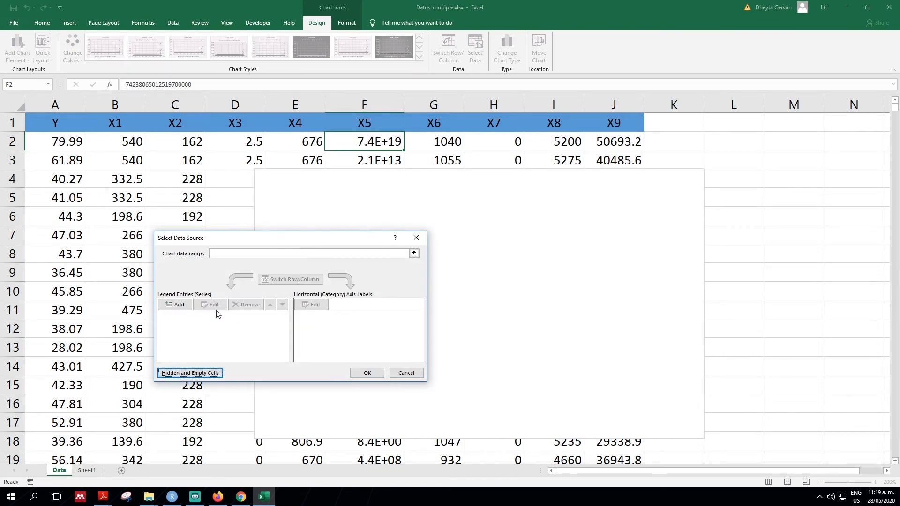
Step: Add a chart series with X values =Data!$F$2:$F$1031 and Y values =Data!$A$2:$A$1031, and accept the data source
{"action": "left_click", "coordinate": [177, 305]}
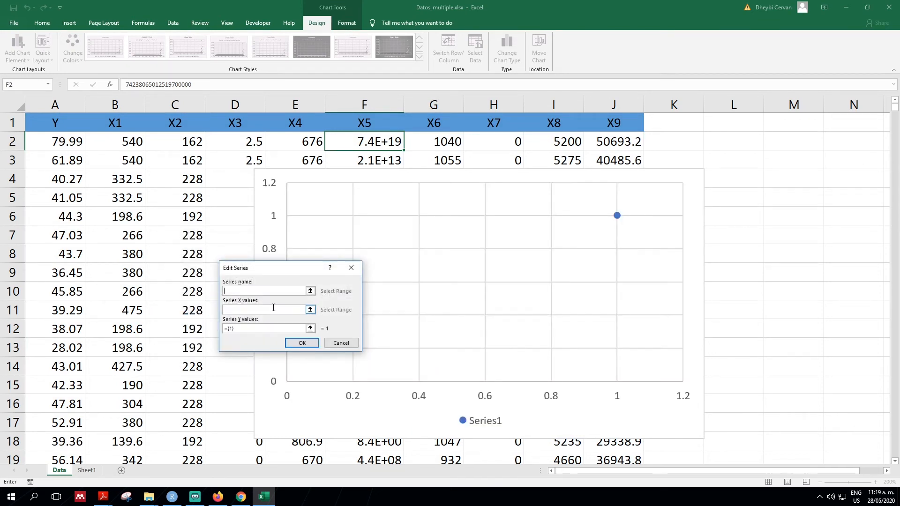
{"action": "left_click", "coordinate": [310, 310]}
{"action": "left_click", "coordinate": [360, 141]}
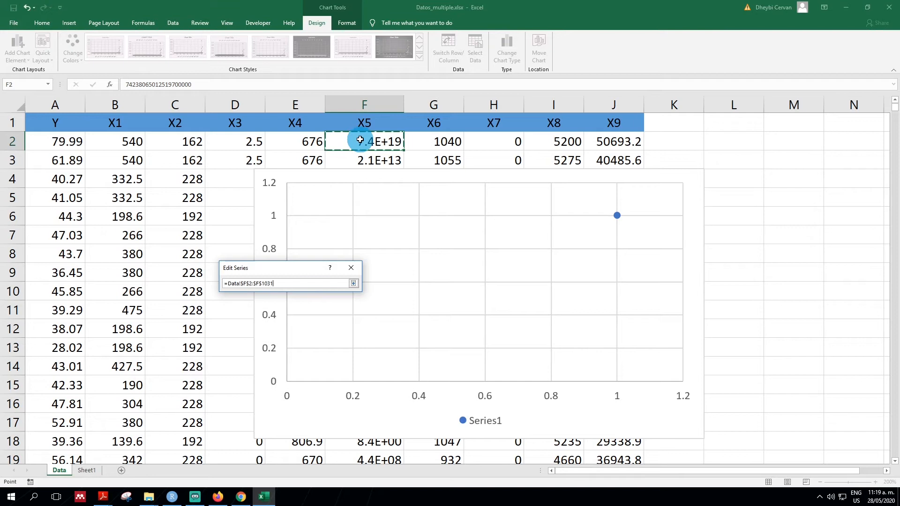
{"action": "left_click", "coordinate": [354, 284]}
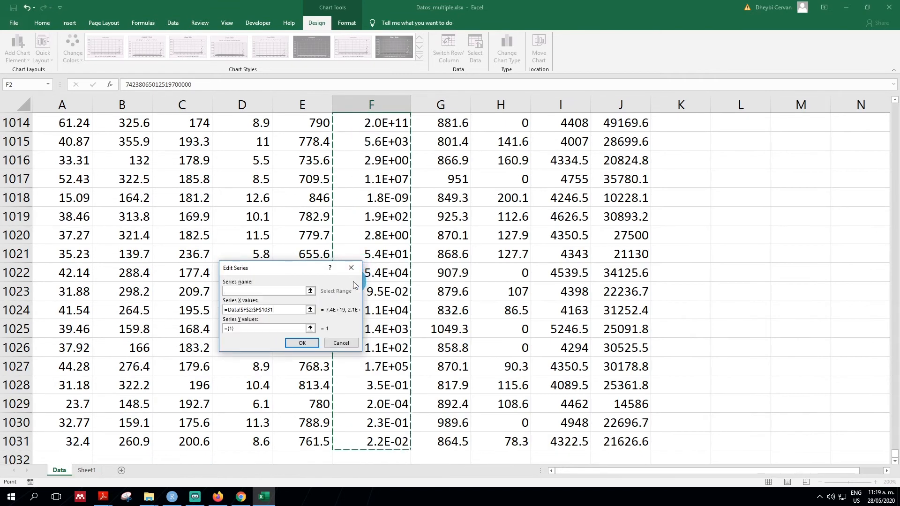
{"action": "left_click", "coordinate": [310, 328]}
{"action": "left_click", "coordinate": [71, 442]}
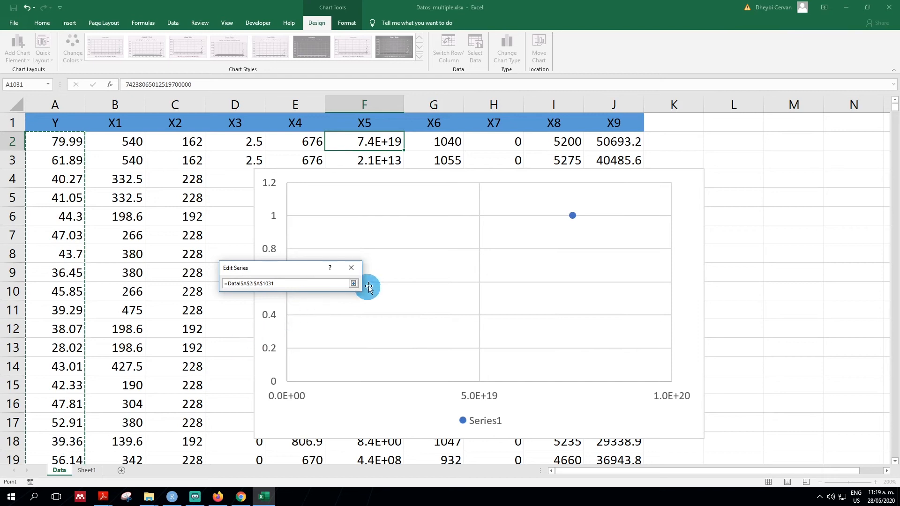
{"action": "left_click", "coordinate": [353, 284]}
{"action": "left_click", "coordinate": [310, 343]}
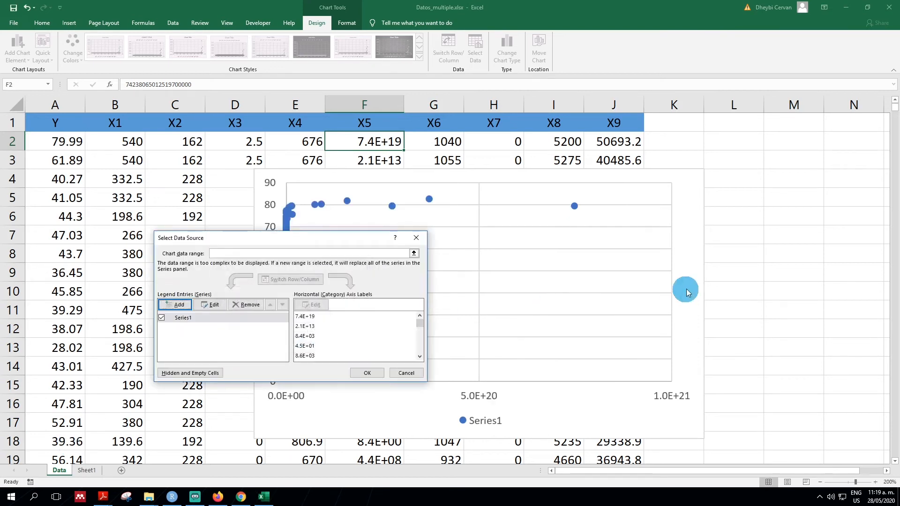
{"action": "left_click", "coordinate": [367, 373]}
Step: Add axis titles to the scatter chart and title the horizontal axis X5
{"action": "left_click", "coordinate": [716, 176]}
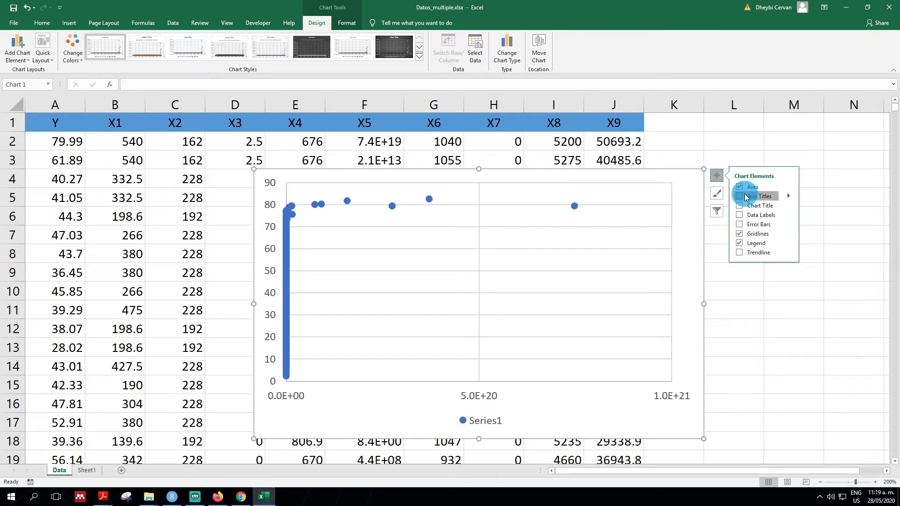
{"action": "left_click", "coordinate": [740, 196]}
{"action": "left_click", "coordinate": [500, 391]}
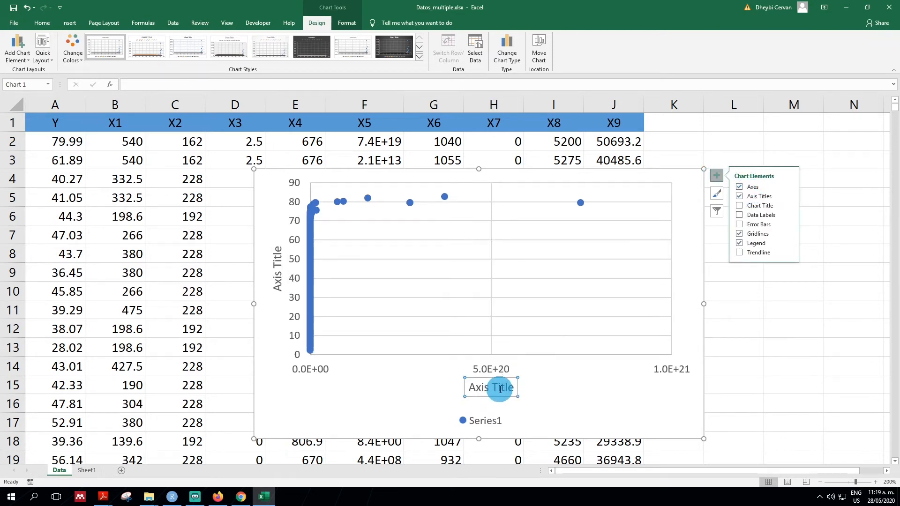
{"action": "double_click", "coordinate": [499, 389]}
{"action": "left_click", "coordinate": [499, 390]}
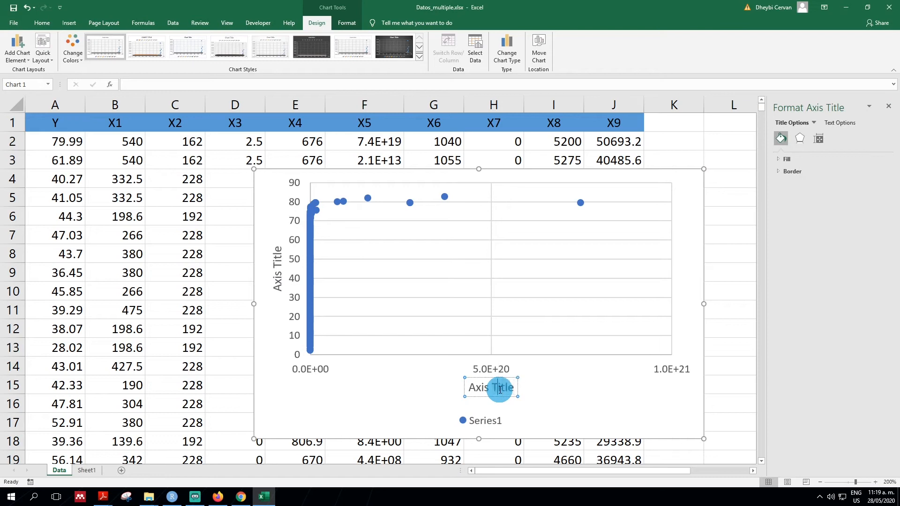
{"action": "triple_click", "coordinate": [500, 390]}
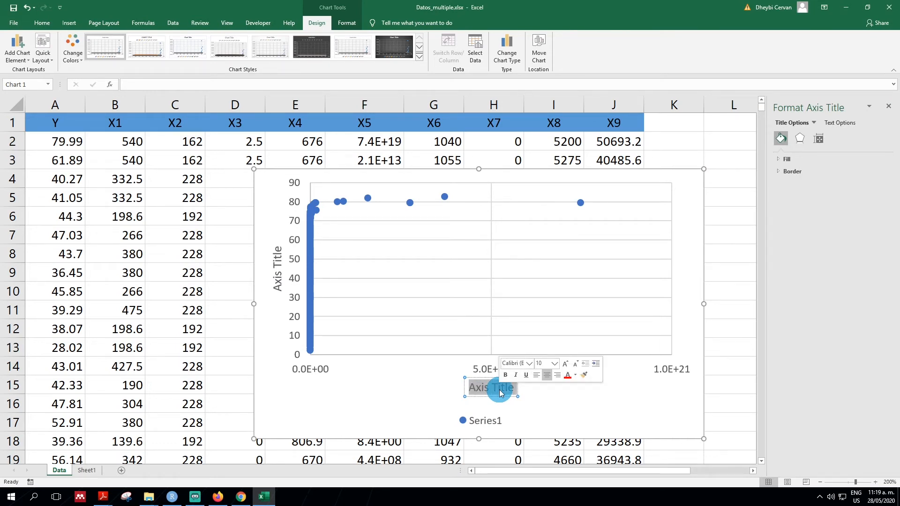
{"action": "type", "text": "X5"}
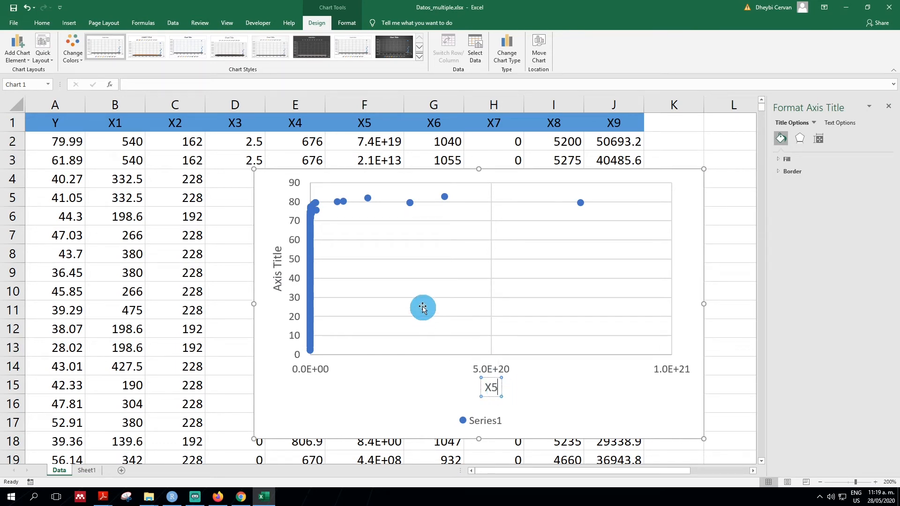
Step: Title the vertical axis Y and move the chart clear of the X5 column
{"action": "left_click", "coordinate": [277, 262]}
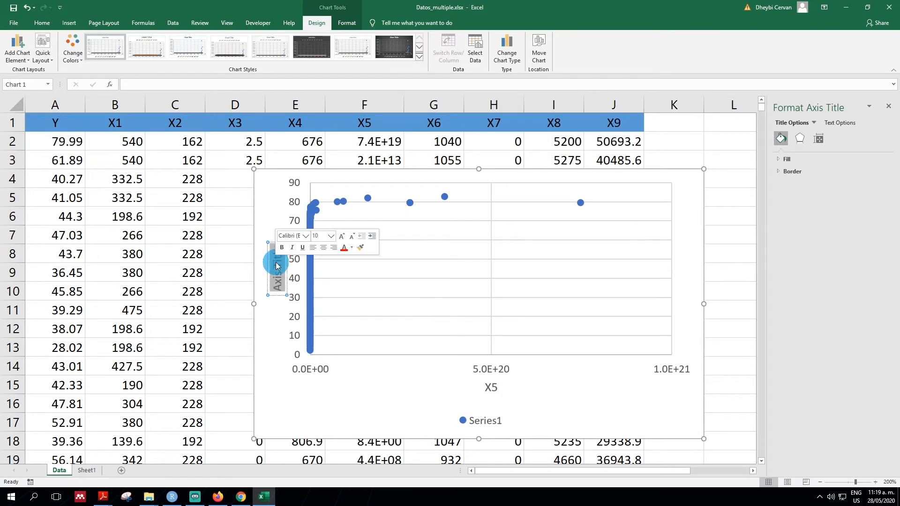
{"action": "type", "text": "Y"}
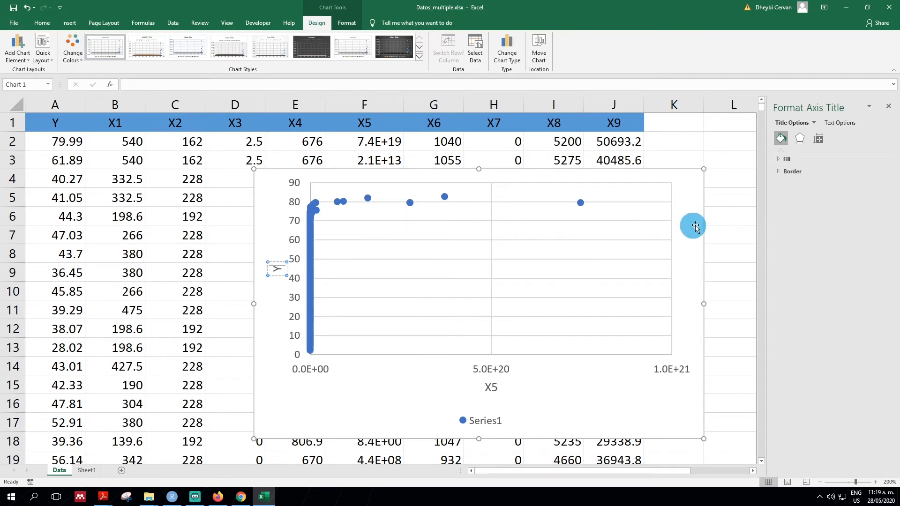
{"action": "left_click", "coordinate": [724, 217]}
{"action": "left_click", "coordinate": [888, 106]}
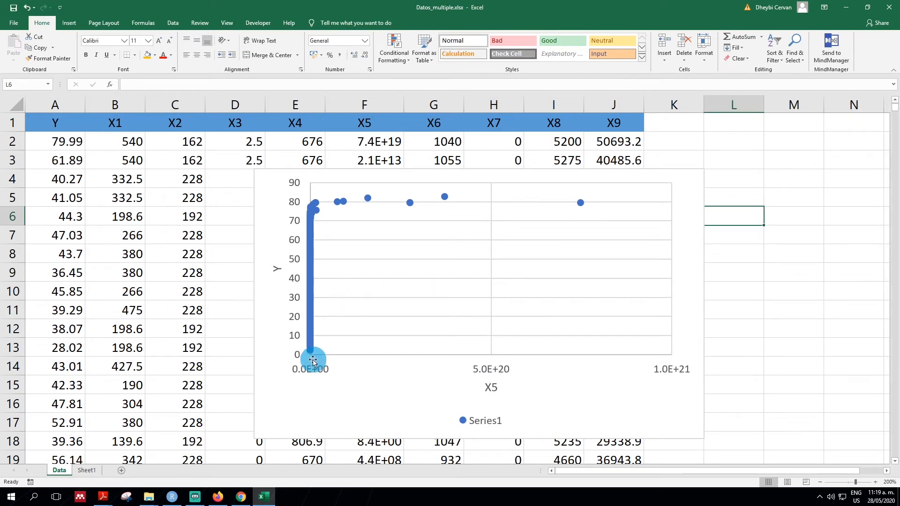
{"action": "left_click_drag", "start_coordinate": [276, 221], "coordinate": [434, 193]}
{"action": "left_click", "coordinate": [371, 236]}
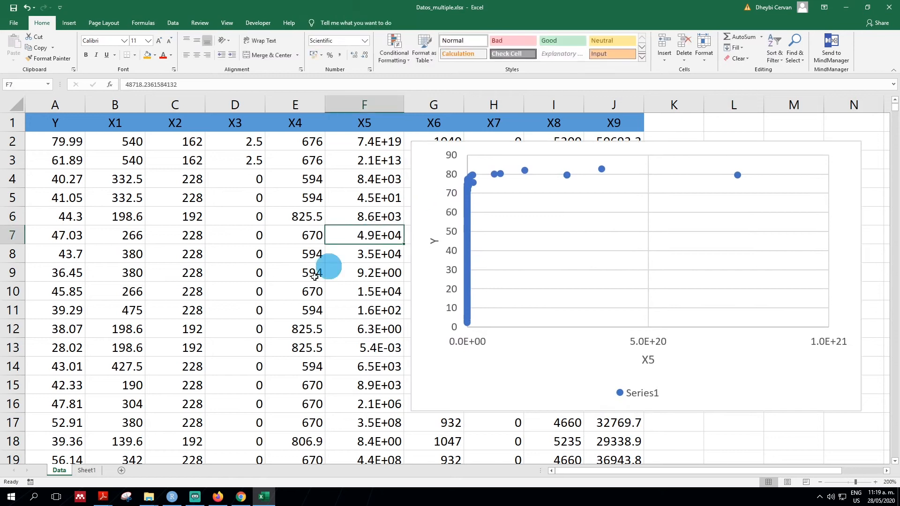
Step: Fill the X5 label in the coefficients table on Sheet1 with orange
{"action": "left_click", "coordinate": [87, 470]}
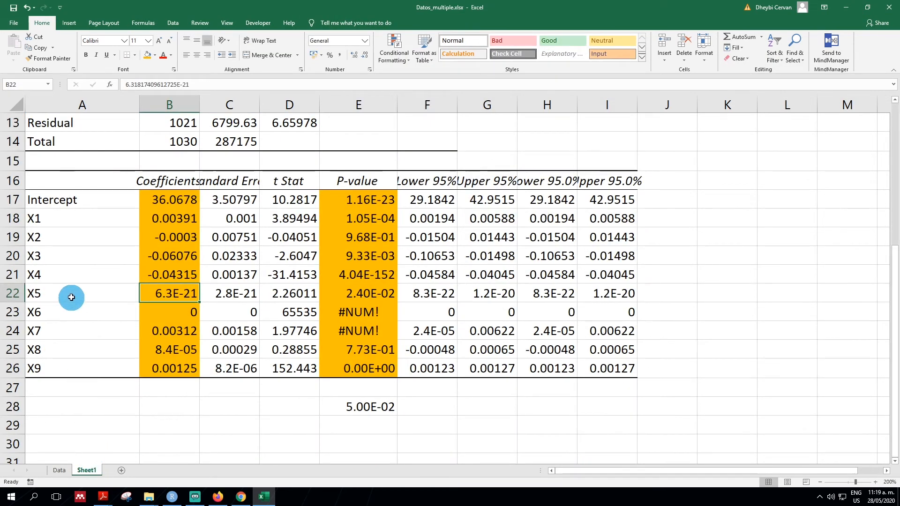
{"action": "left_click", "coordinate": [71, 296]}
{"action": "left_click", "coordinate": [155, 55]}
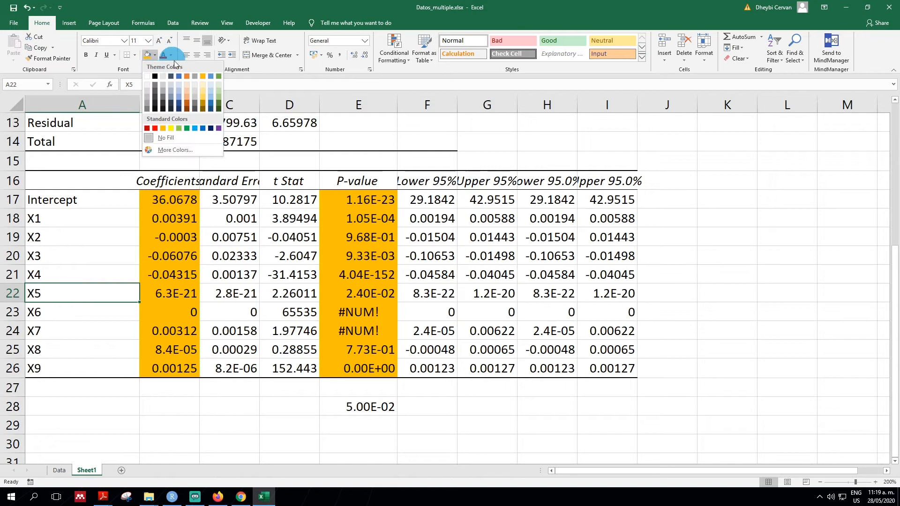
{"action": "left_click", "coordinate": [187, 76]}
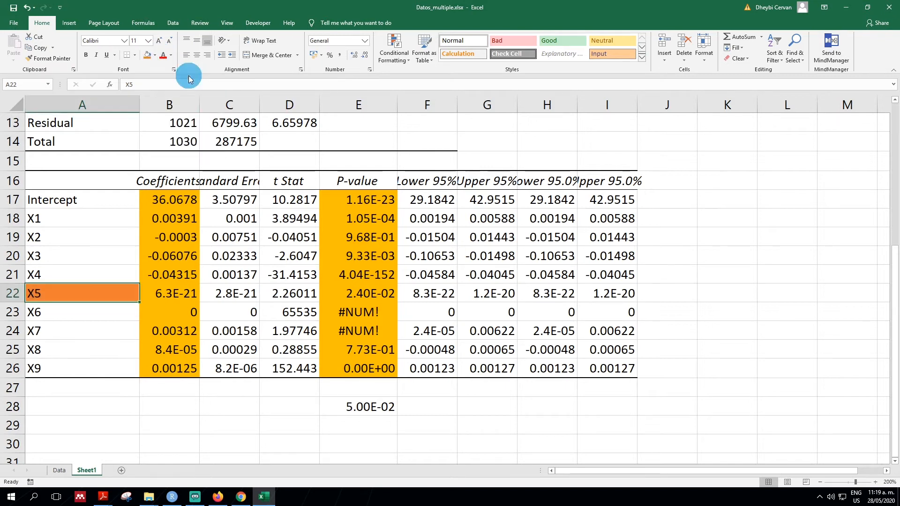
{"action": "left_click", "coordinate": [109, 325]}
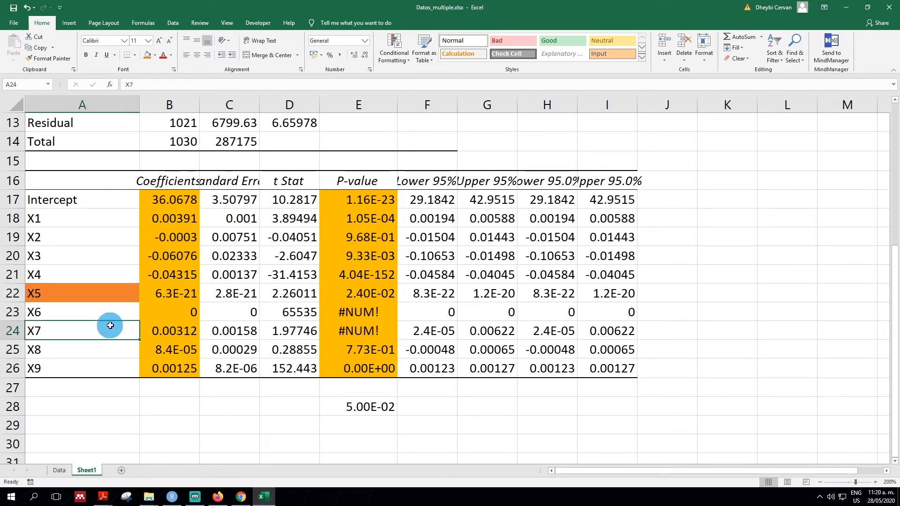
Step: On the Data sheet, plot Y against X6 and X7 in turn by shifting the series' X range, and move the chart below row 3
{"action": "left_click", "coordinate": [59, 470]}
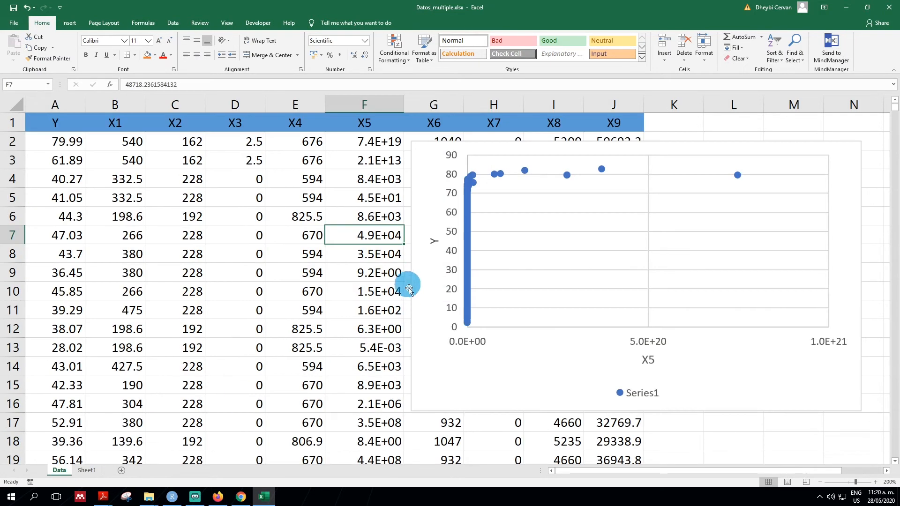
{"action": "left_click", "coordinate": [422, 300]}
{"action": "left_click", "coordinate": [472, 196]}
{"action": "mouse_move", "coordinate": [411, 136]}
{"action": "left_mouse_down"}
{"action": "mouse_move", "coordinate": [402, 137]}
{"action": "mouse_move", "coordinate": [424, 136]}
{"action": "left_mouse_up"}
{"action": "left_click_drag", "start_coordinate": [560, 147], "coordinate": [225, 184]}
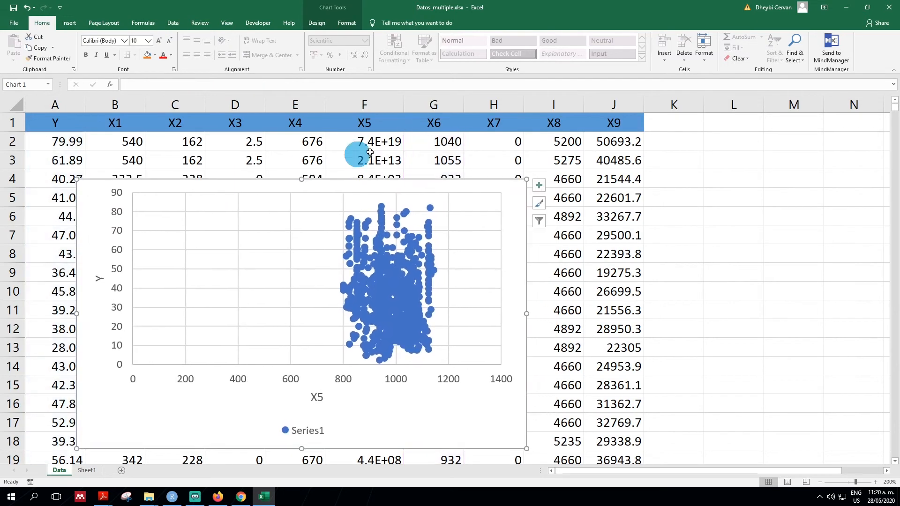
{"action": "left_click", "coordinate": [413, 265]}
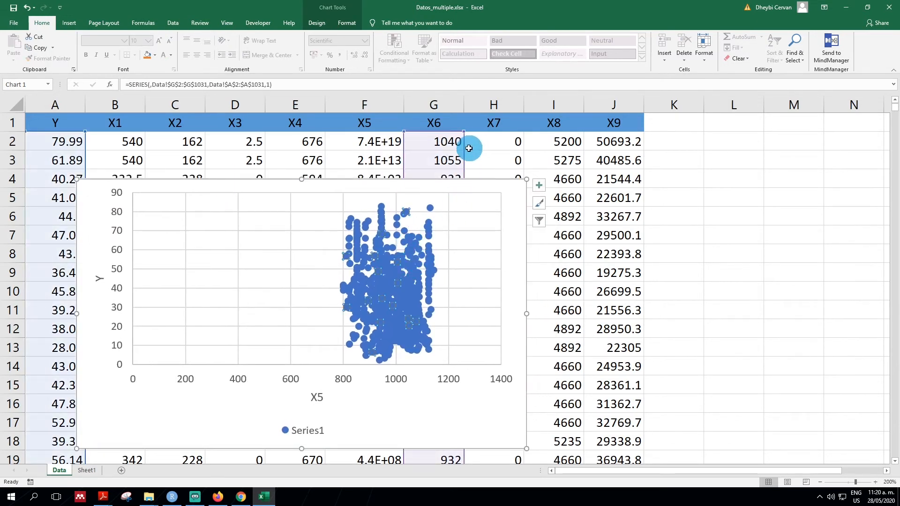
{"action": "left_click_drag", "start_coordinate": [465, 153], "coordinate": [470, 150]}
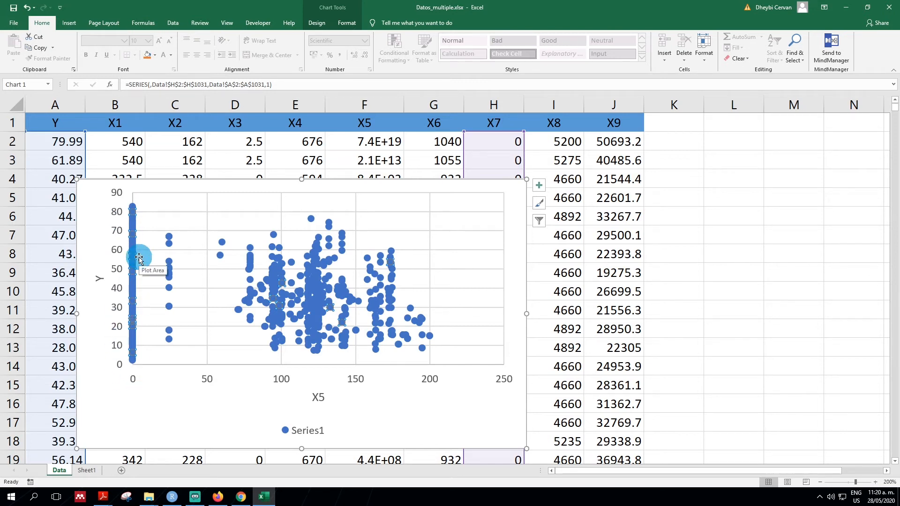
Step: Fill the X6 and X7 labels in the coefficients table on Sheet1 with the same orange
{"action": "left_click", "coordinate": [89, 471]}
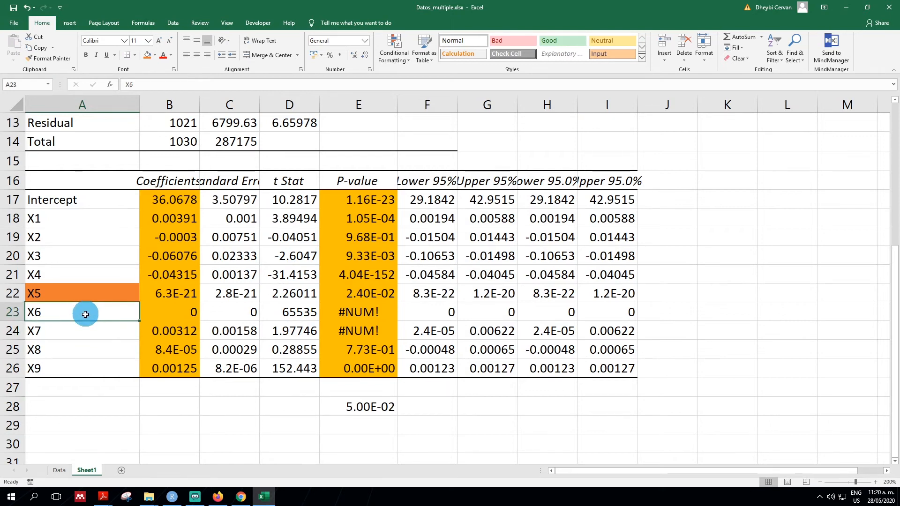
{"action": "left_click_drag", "start_coordinate": [85, 313], "coordinate": [85, 326]}
{"action": "left_click", "coordinate": [148, 56]}
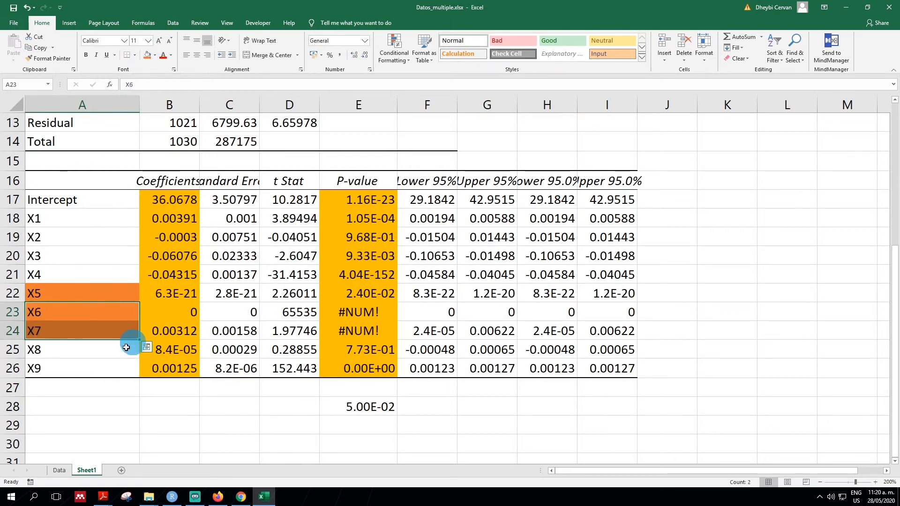
{"action": "scroll", "coordinate": [122, 306], "scroll_direction": "up", "scroll_amount": 2}
{"action": "scroll", "coordinate": [124, 307], "scroll_direction": "down", "scroll_amount": 1}
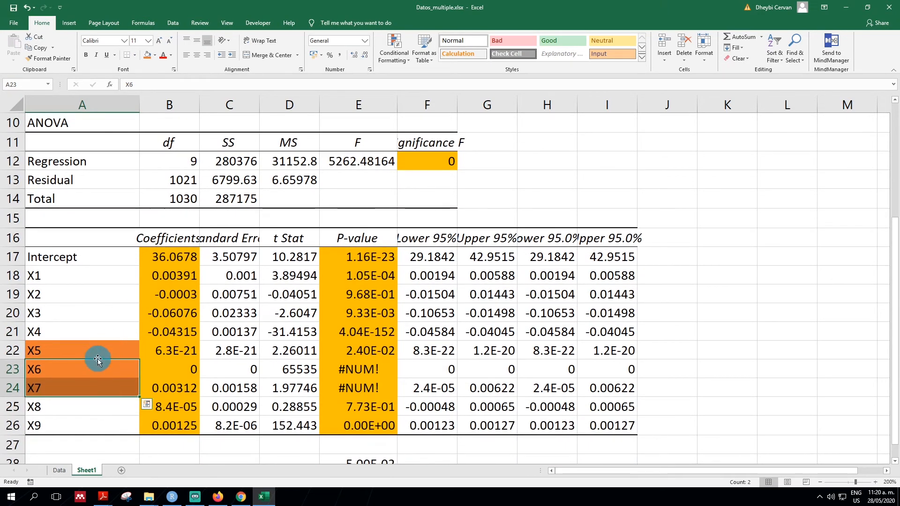
Step: Create a copy of the Data sheet at the end of the workbook and delete the scatter chart from the copy
{"action": "left_click", "coordinate": [59, 470]}
{"action": "left_click", "coordinate": [670, 237]}
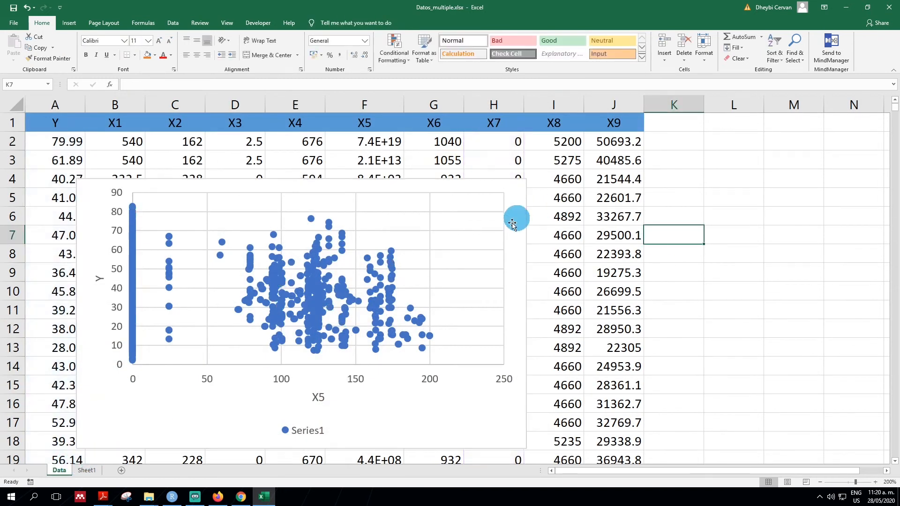
{"action": "right_click", "coordinate": [60, 470]}
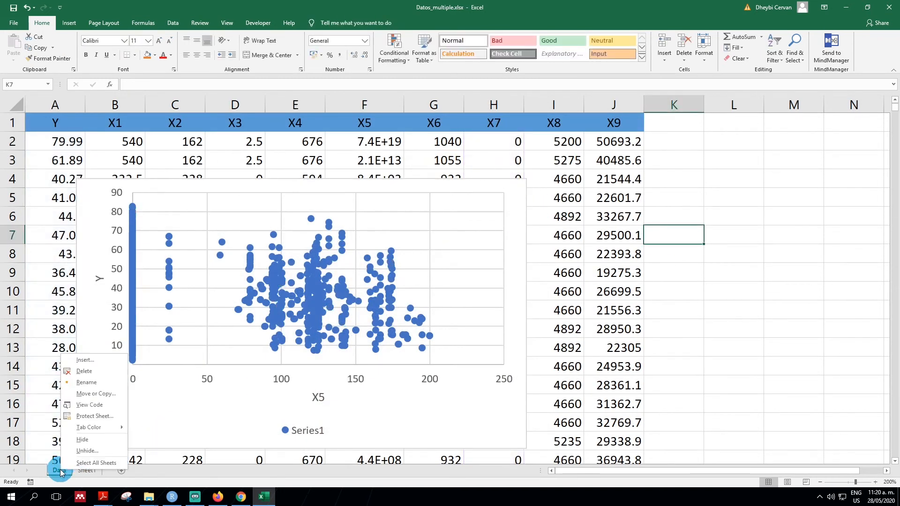
{"action": "left_click", "coordinate": [101, 396]}
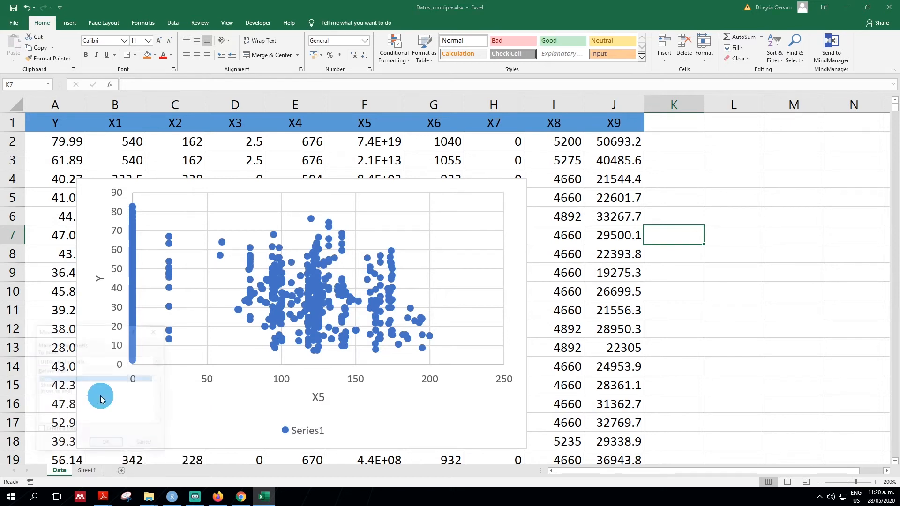
{"action": "left_click", "coordinate": [56, 391]}
{"action": "left_click", "coordinate": [40, 431]}
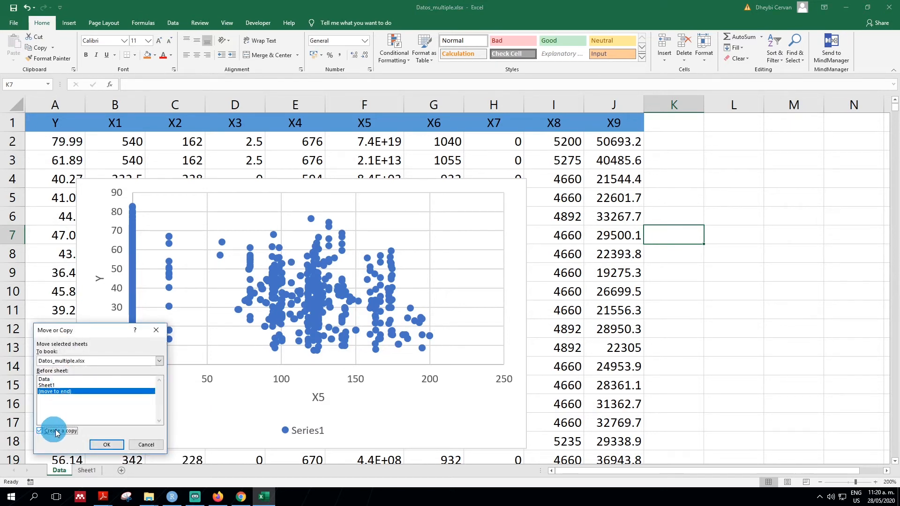
{"action": "left_click", "coordinate": [104, 444]}
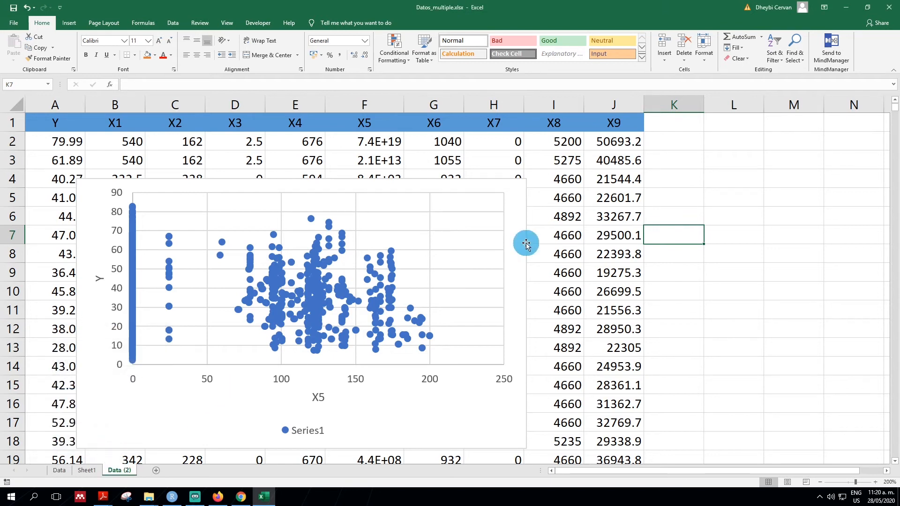
{"action": "left_click", "coordinate": [518, 201]}
{"action": "key", "text": "Delete"}
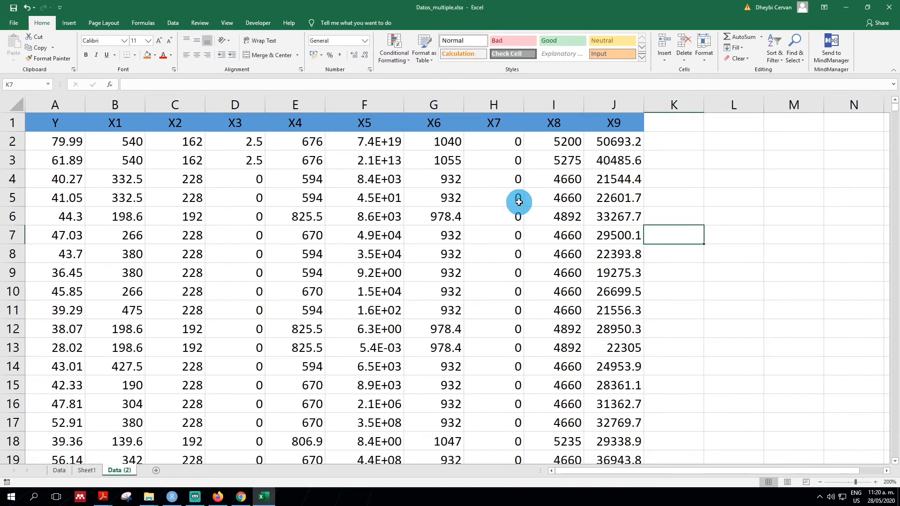
Step: Check the orange-marked variables on Sheet1 and delete the X5, X6 and X7 columns from the Data (2) sheet
{"action": "left_click", "coordinate": [85, 471]}
{"action": "left_click_drag", "start_coordinate": [65, 347], "coordinate": [70, 388]}
{"action": "left_click", "coordinate": [117, 470]}
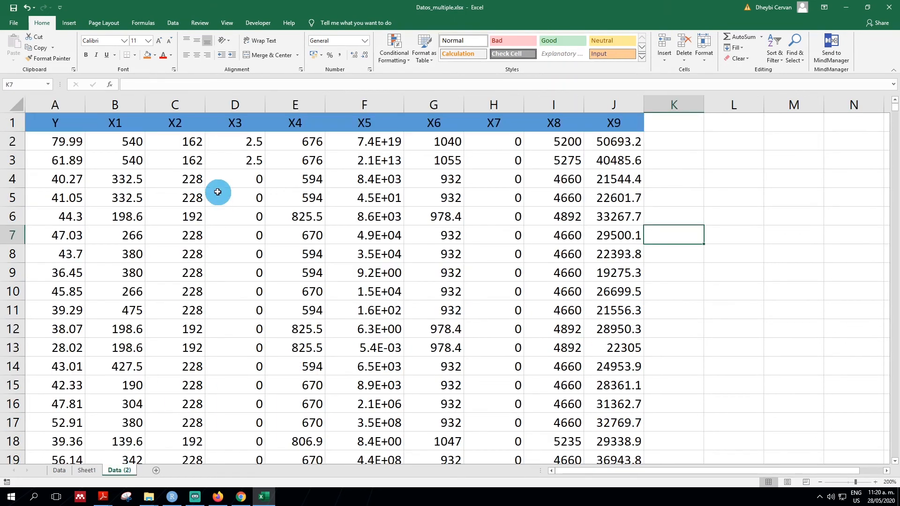
{"action": "left_click_drag", "start_coordinate": [359, 104], "coordinate": [490, 102]}
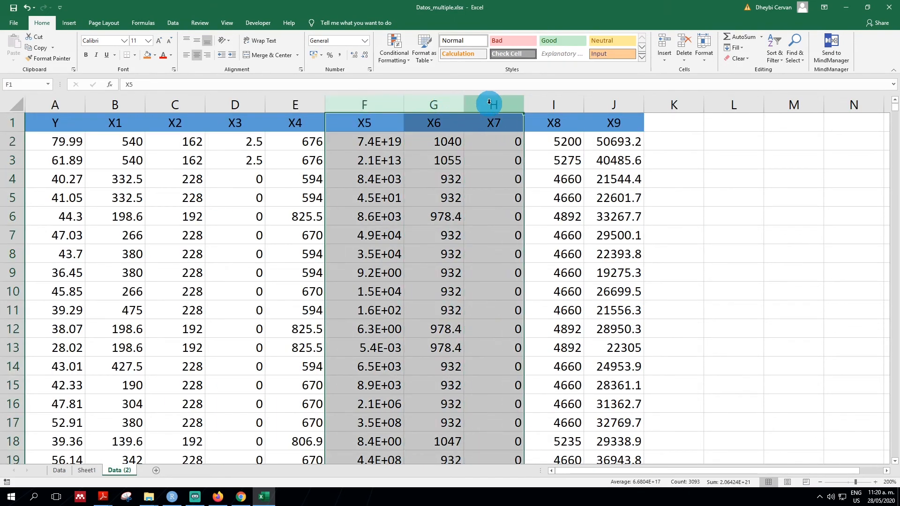
{"action": "right_click", "coordinate": [490, 103]}
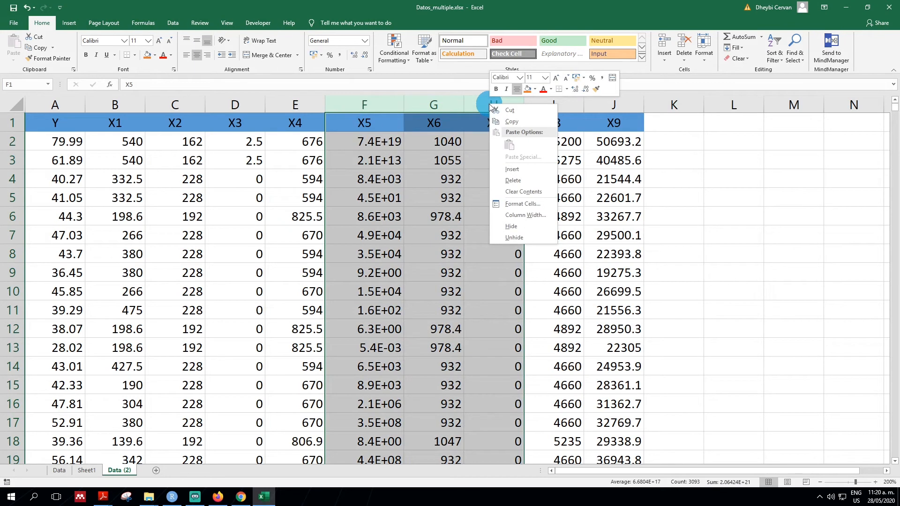
{"action": "left_click", "coordinate": [513, 180]}
{"action": "left_click", "coordinate": [399, 178]}
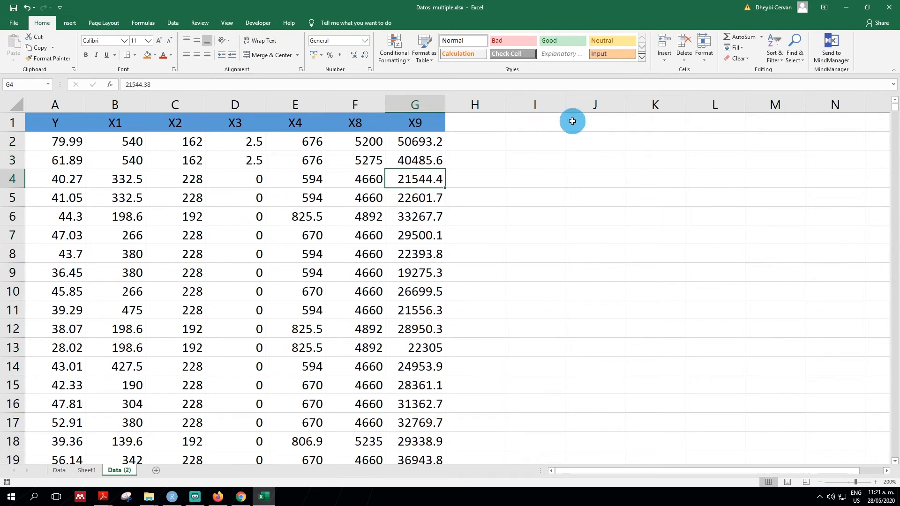
Step: Run a regression on Data (2) with labels, Y range $A$1:$A$1031 and X range $B$1:$G$1031, output to a new worksheet
{"action": "left_click", "coordinate": [629, 146]}
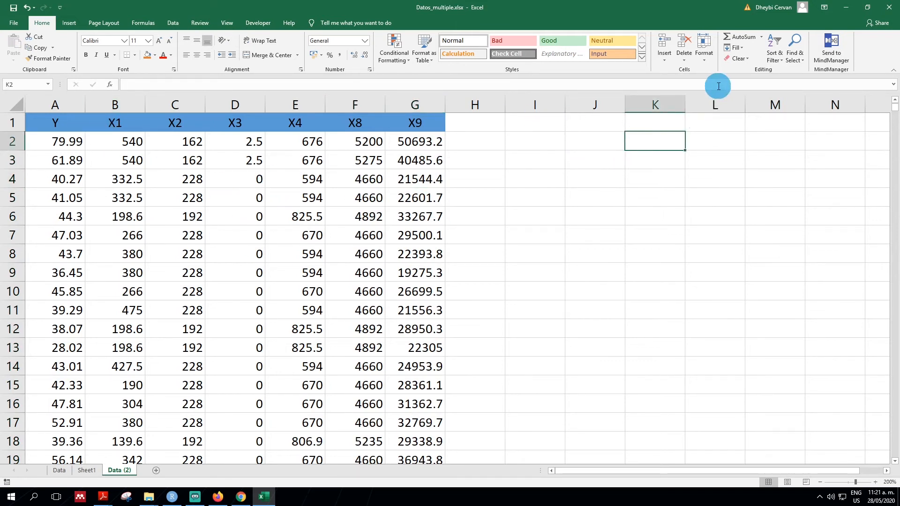
{"action": "left_click", "coordinate": [174, 23]}
{"action": "left_click", "coordinate": [846, 47]}
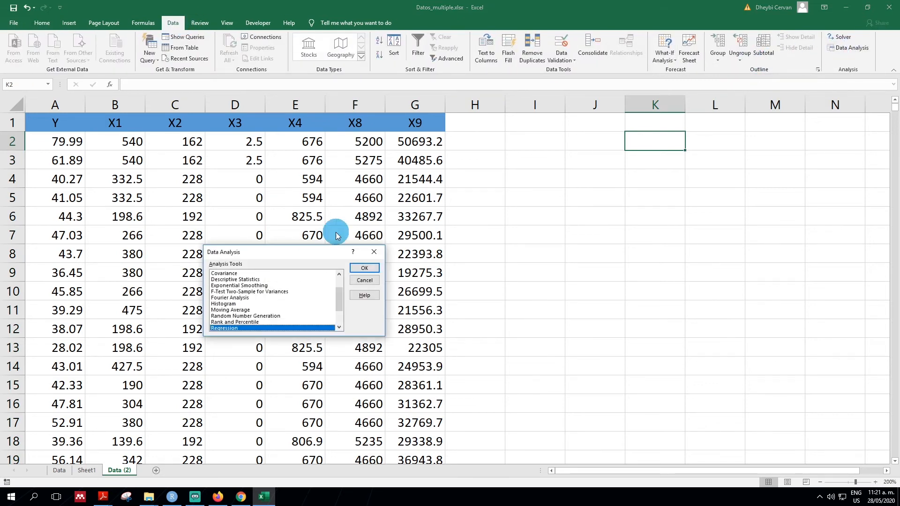
{"action": "left_click", "coordinate": [365, 269]}
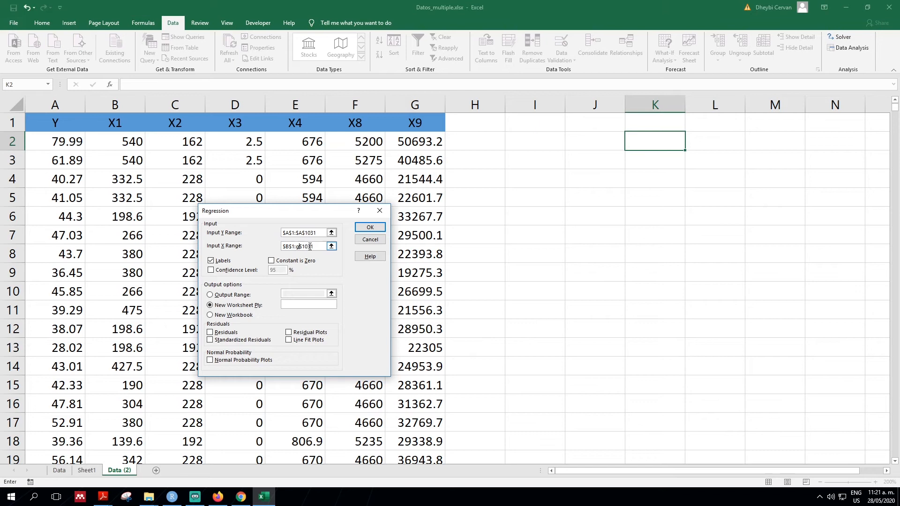
{"action": "left_click", "coordinate": [370, 228]}
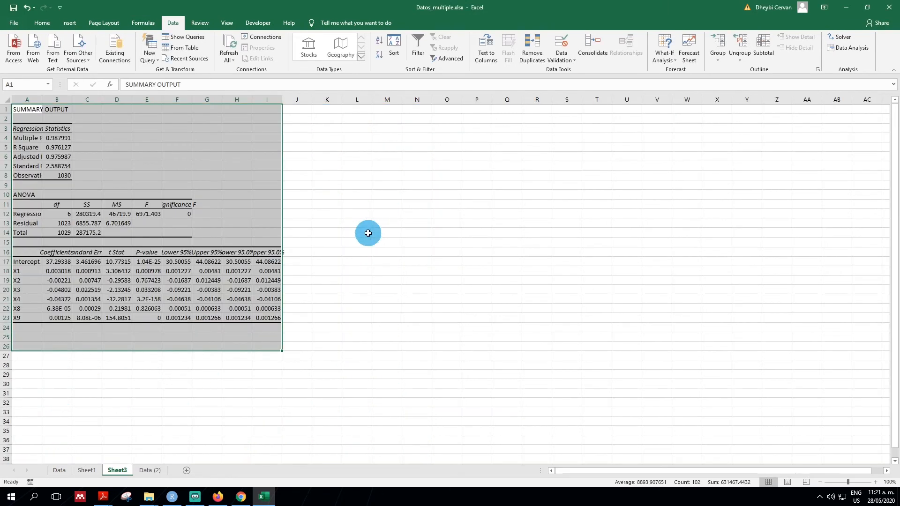
Step: Move the new regression output sheet, Sheet3, after Data (2) and enlarge its view to 196%
{"action": "left_click_drag", "start_coordinate": [164, 467], "coordinate": [176, 466]}
{"action": "left_click", "coordinate": [176, 383]}
{"action": "left_click", "coordinate": [853, 482]}
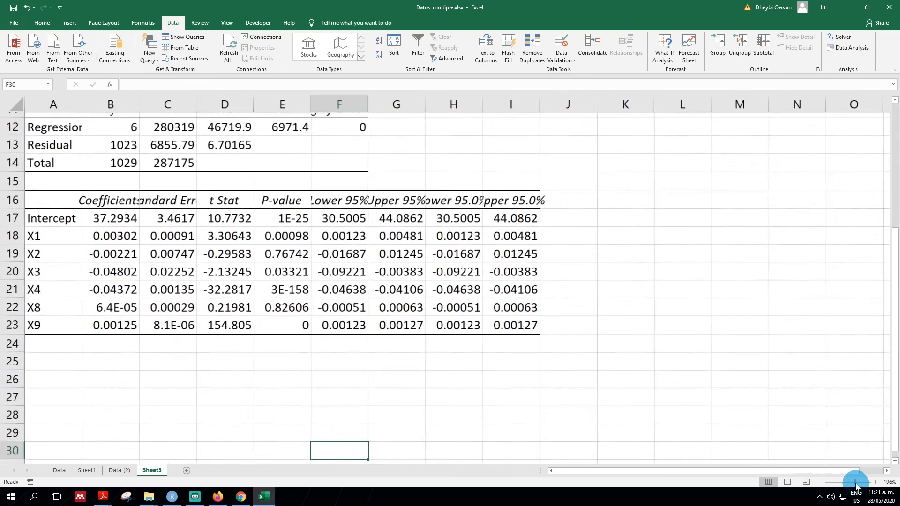
Step: Fill the R Square, Adjusted R Square and Significance F values on Sheet3 with orange
{"action": "scroll", "coordinate": [530, 436], "scroll_direction": "up", "scroll_amount": 2}
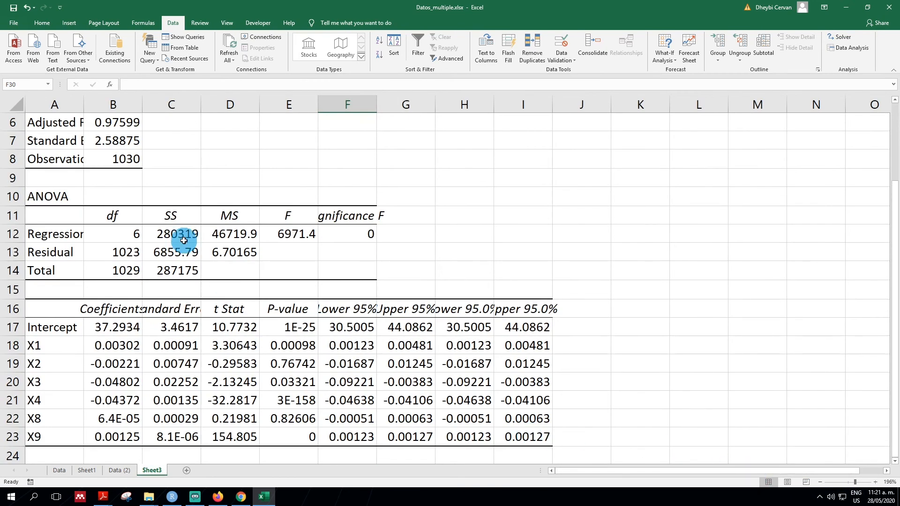
{"action": "scroll", "coordinate": [197, 243], "scroll_direction": "up", "scroll_amount": 1}
{"action": "left_click_drag", "start_coordinate": [116, 164], "coordinate": [113, 170]}
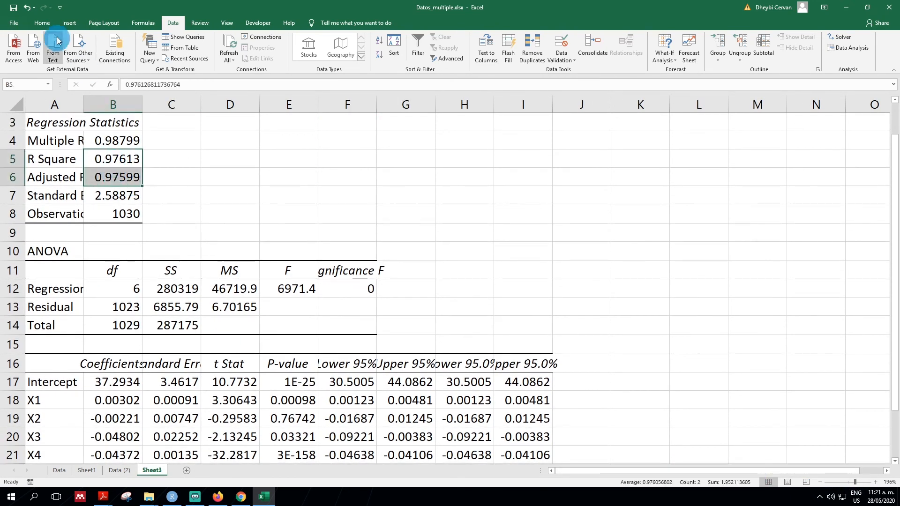
{"action": "left_click", "coordinate": [42, 23]}
{"action": "left_click", "coordinate": [149, 57]}
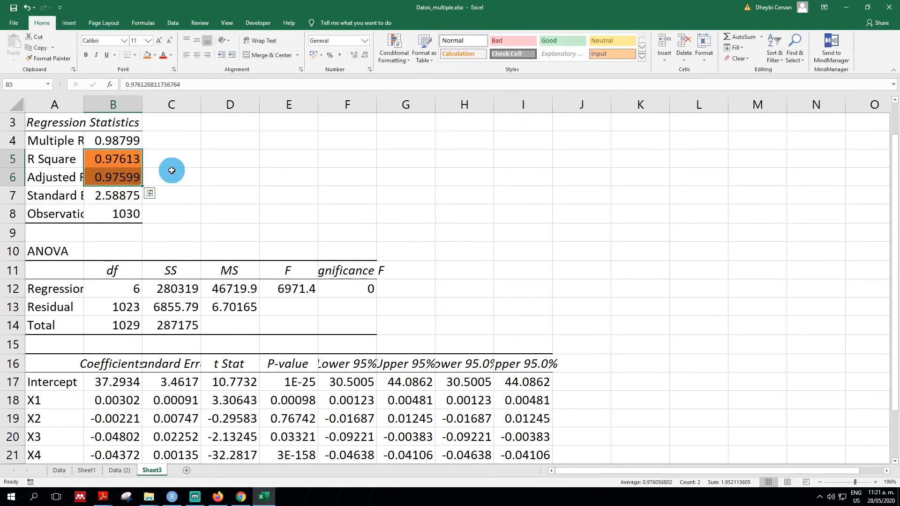
{"action": "left_click", "coordinate": [172, 174]}
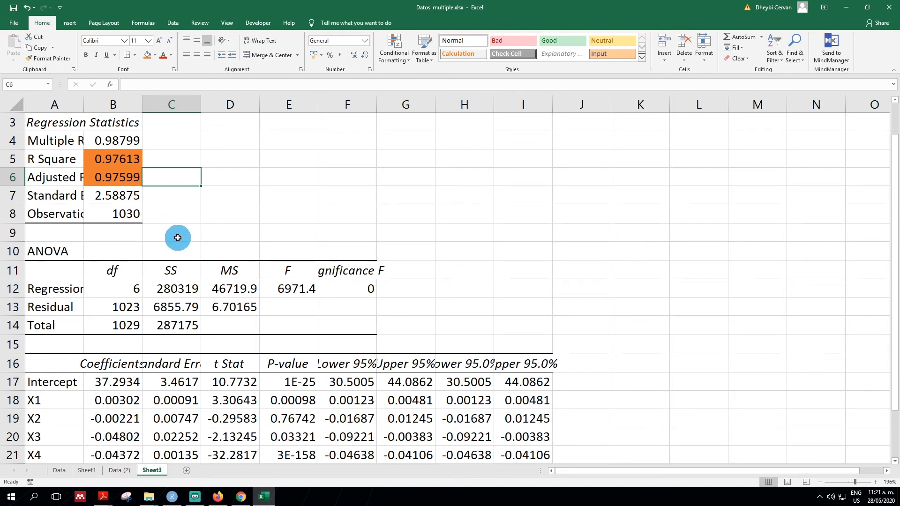
{"action": "left_click", "coordinate": [341, 287]}
{"action": "left_click", "coordinate": [152, 61]}
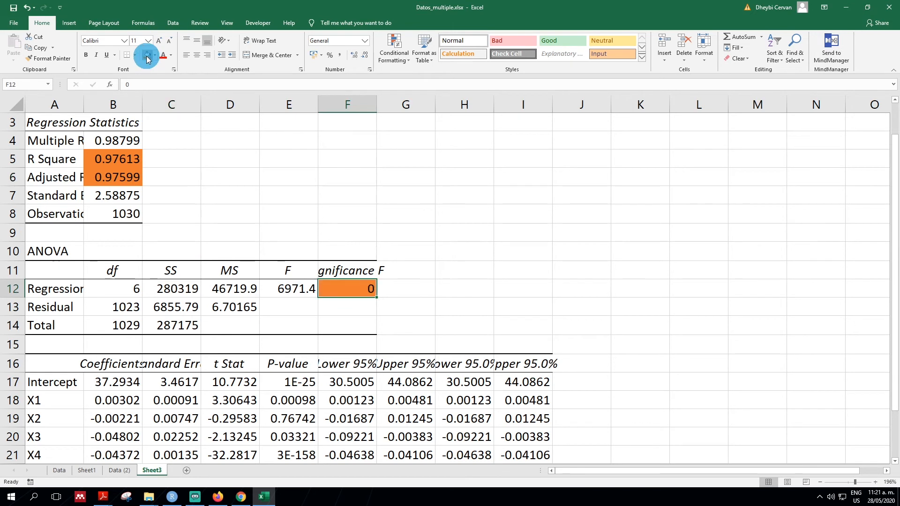
Step: Format the P-values in E17:E23 as scientific notation with no decimal places
{"action": "scroll", "coordinate": [355, 290], "scroll_direction": "down", "scroll_amount": 2}
{"action": "left_click_drag", "start_coordinate": [296, 272], "coordinate": [301, 379]}
{"action": "left_click", "coordinate": [296, 304]}
{"action": "left_click", "coordinate": [365, 41]}
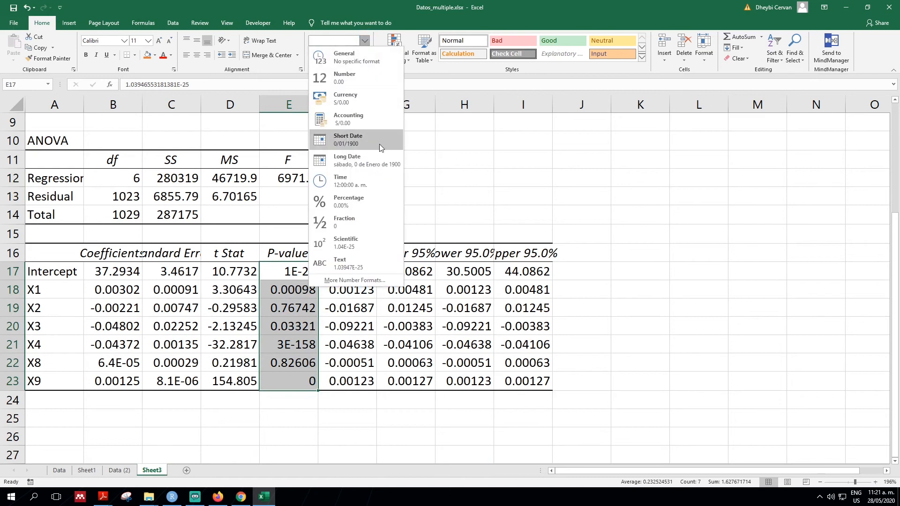
{"action": "left_click", "coordinate": [362, 240]}
{"action": "left_click", "coordinate": [366, 56]}
{"action": "left_click", "coordinate": [365, 55]}
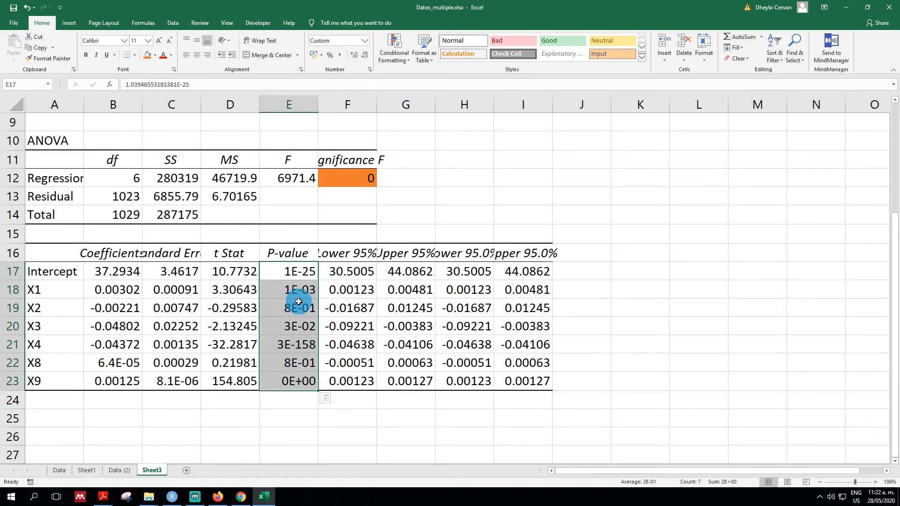
{"action": "left_click", "coordinate": [179, 309]}
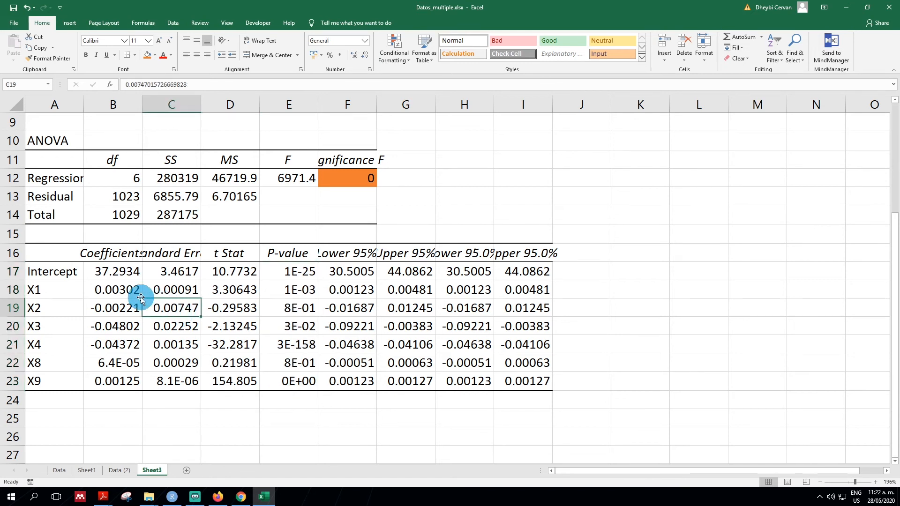
Step: Fill the P-values and coefficients of all X variables with gold, and check the X8 and intercept coefficients
{"action": "left_click_drag", "start_coordinate": [297, 290], "coordinate": [296, 375]}
{"action": "left_click", "coordinate": [155, 55]}
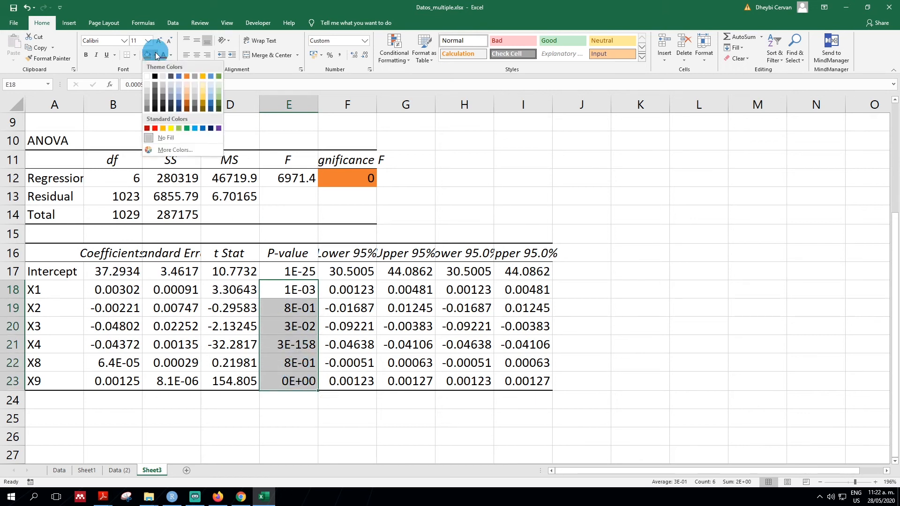
{"action": "left_click", "coordinate": [203, 76]}
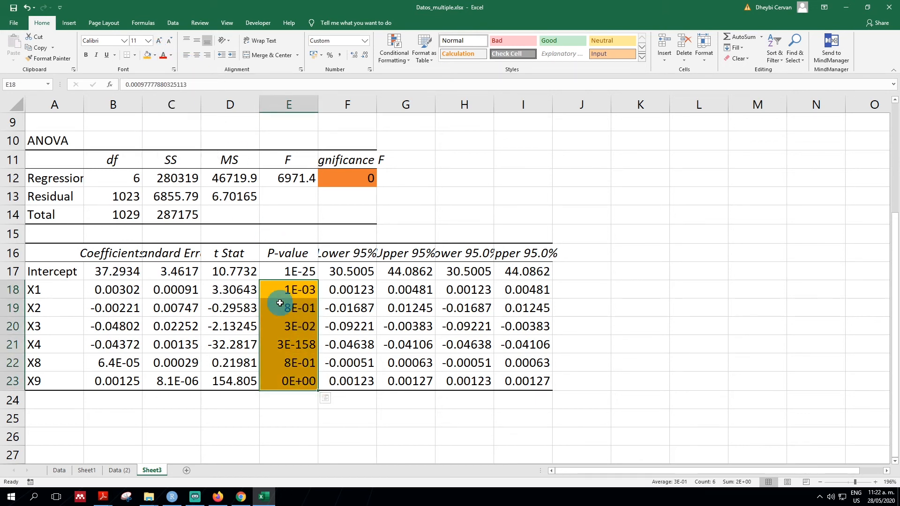
{"action": "left_click_drag", "start_coordinate": [119, 291], "coordinate": [117, 382]}
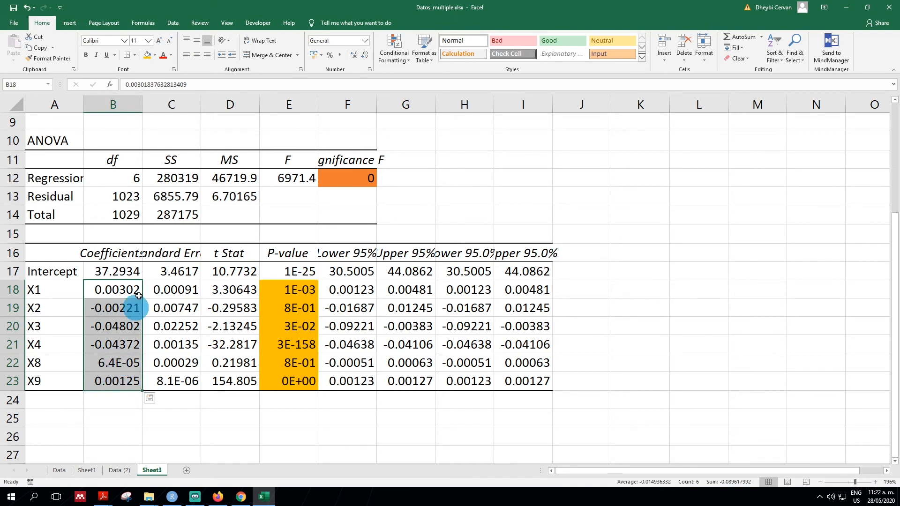
{"action": "left_click", "coordinate": [148, 55]}
{"action": "left_click_drag", "start_coordinate": [44, 366], "coordinate": [127, 364]}
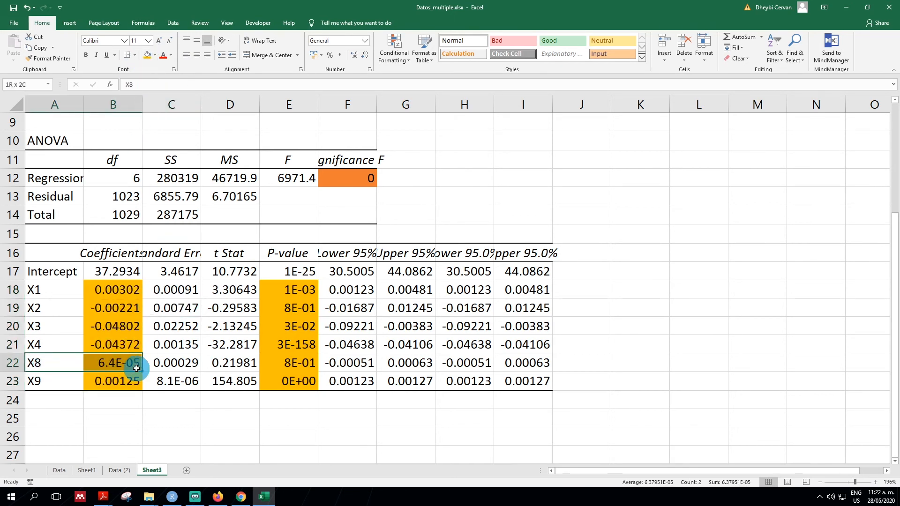
{"action": "left_click", "coordinate": [110, 365]}
{"action": "scroll", "coordinate": [119, 363], "scroll_direction": "up", "scroll_amount": 1}
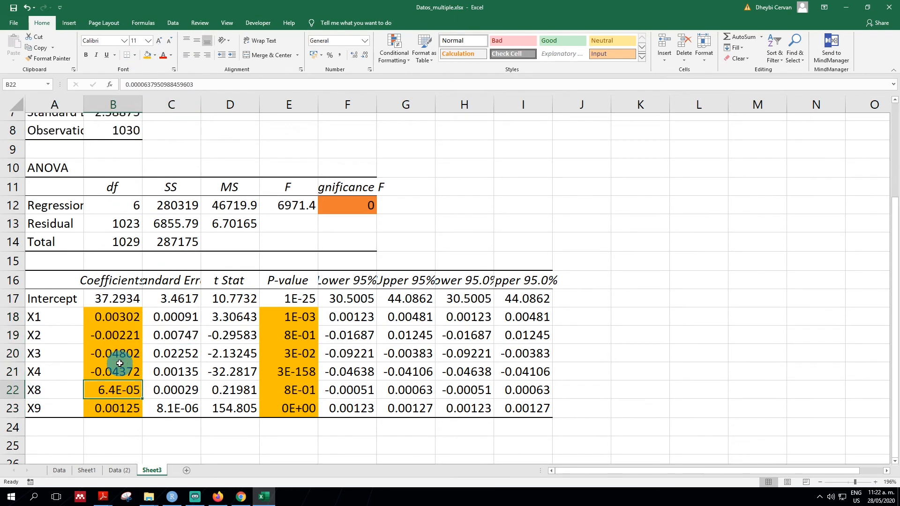
{"action": "left_click", "coordinate": [112, 328]}
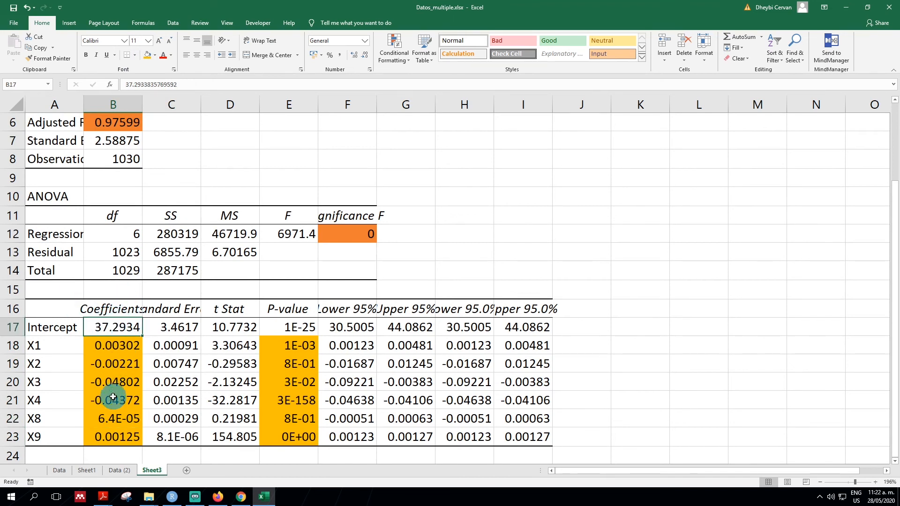
Step: On the Data sheet, plot Y against X5 by shifting the scatter series' X range to column F
{"action": "left_click", "coordinate": [60, 470]}
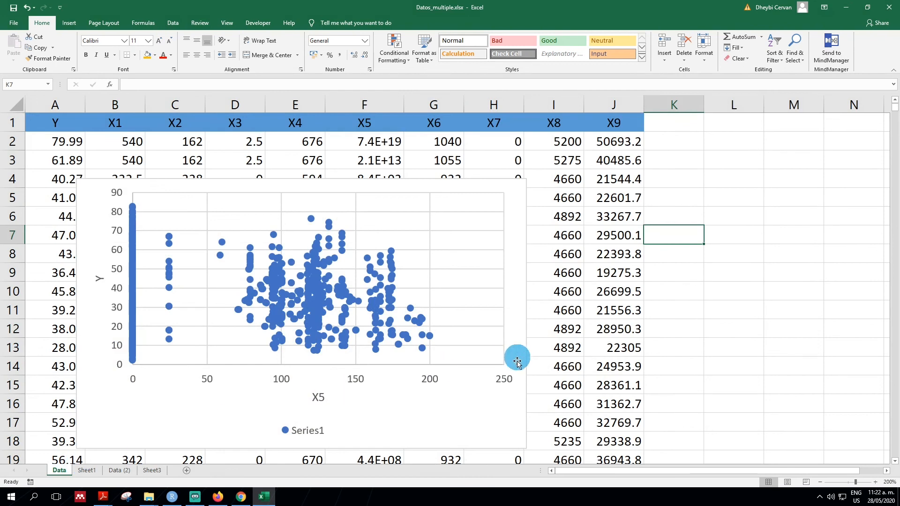
{"action": "left_click", "coordinate": [509, 412]}
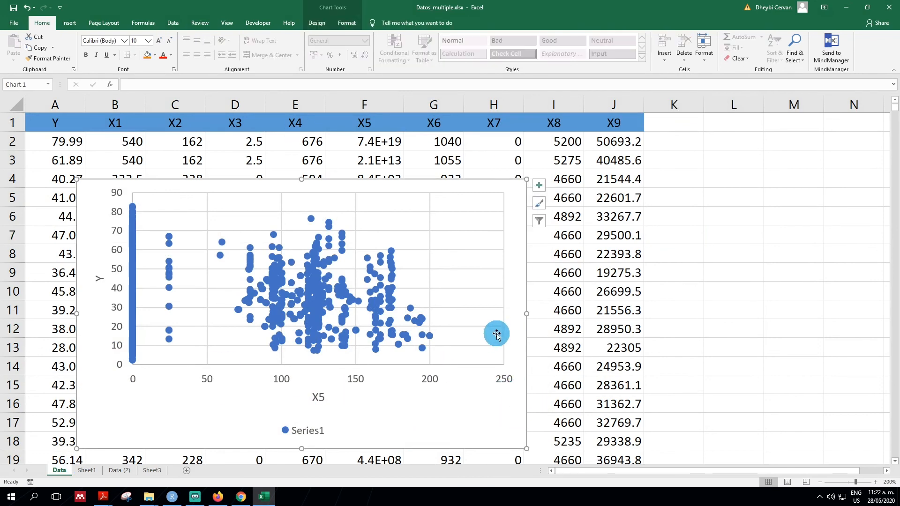
{"action": "left_click", "coordinate": [390, 291]}
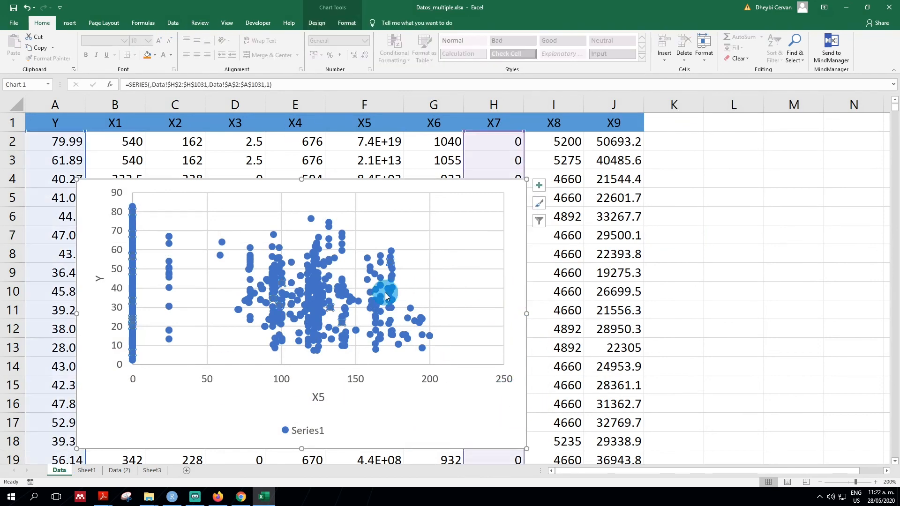
{"action": "left_click_drag", "start_coordinate": [474, 147], "coordinate": [381, 149]}
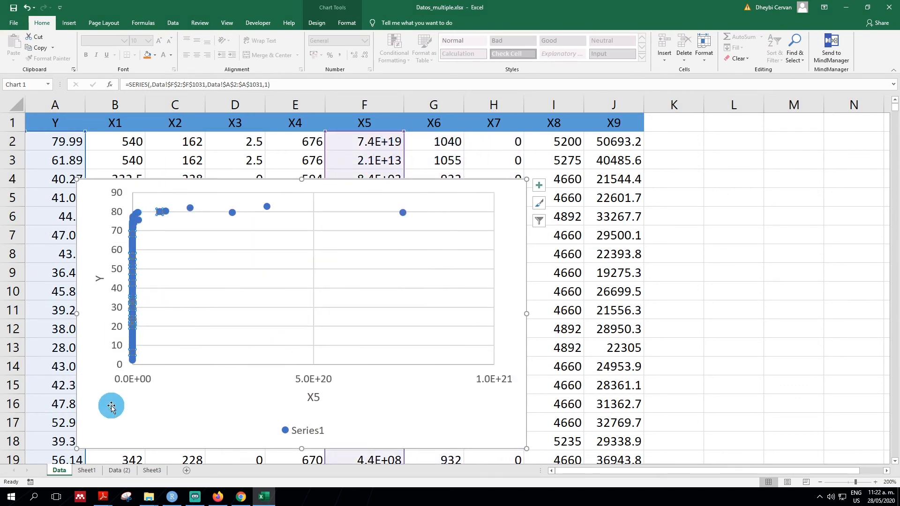
{"action": "left_click", "coordinate": [171, 157]}
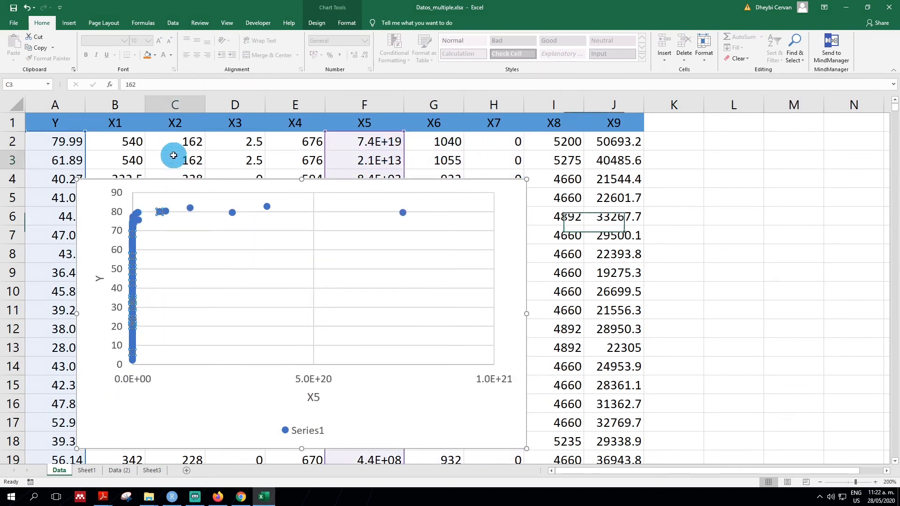
{"action": "left_click", "coordinate": [131, 259]}
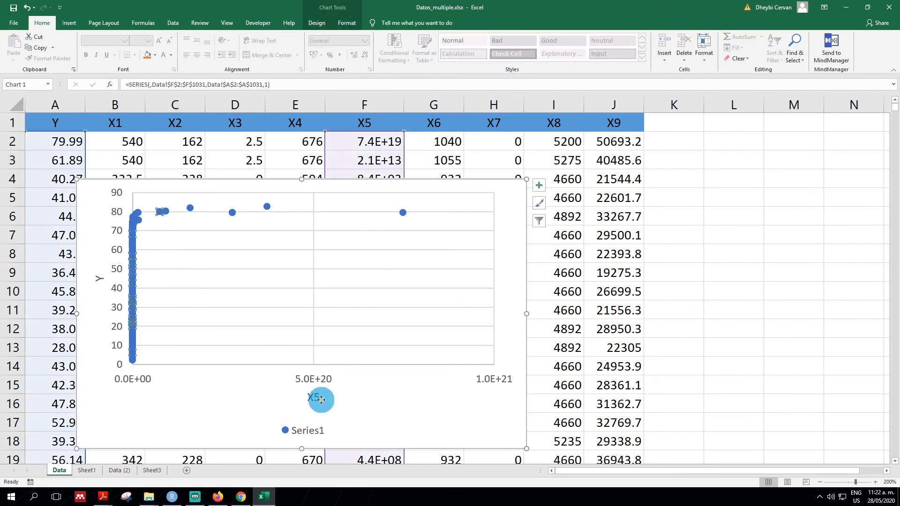
Step: Switch the scatter chart's horizontal X5 axis to a base 10 logarithmic scale and close the formatting options
{"action": "right_click", "coordinate": [313, 382]}
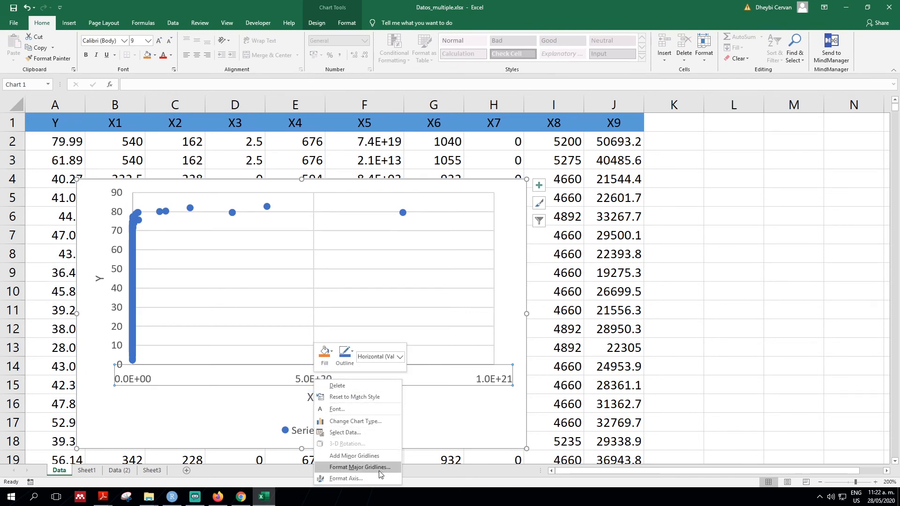
{"action": "left_click", "coordinate": [374, 477]}
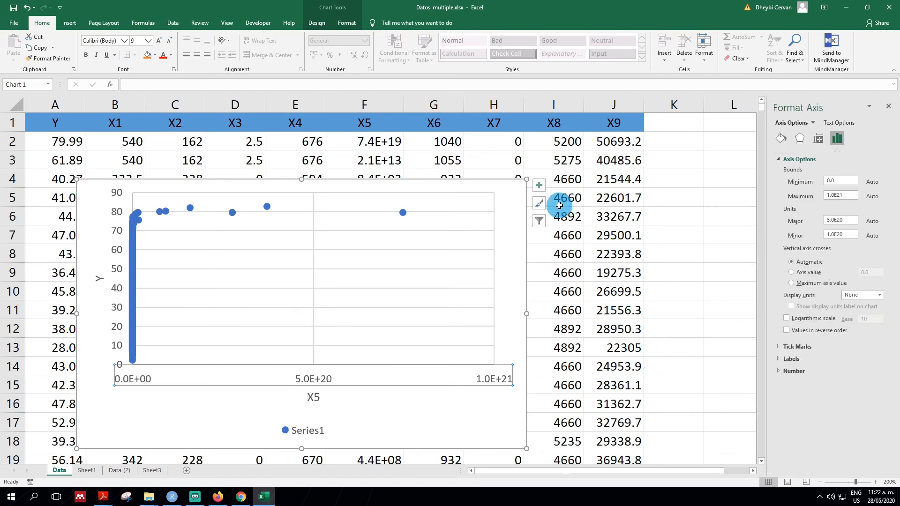
{"action": "left_click", "coordinate": [788, 318]}
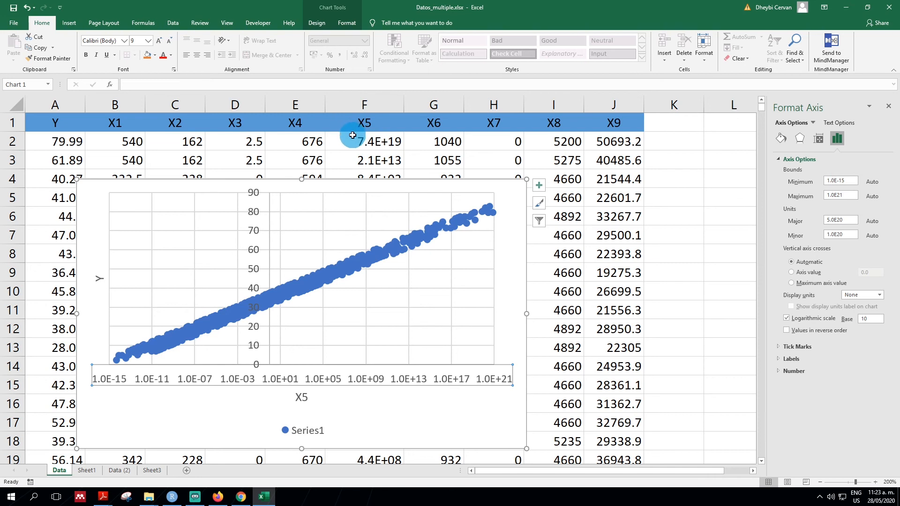
{"action": "left_click", "coordinate": [402, 154]}
{"action": "left_click", "coordinate": [511, 261]}
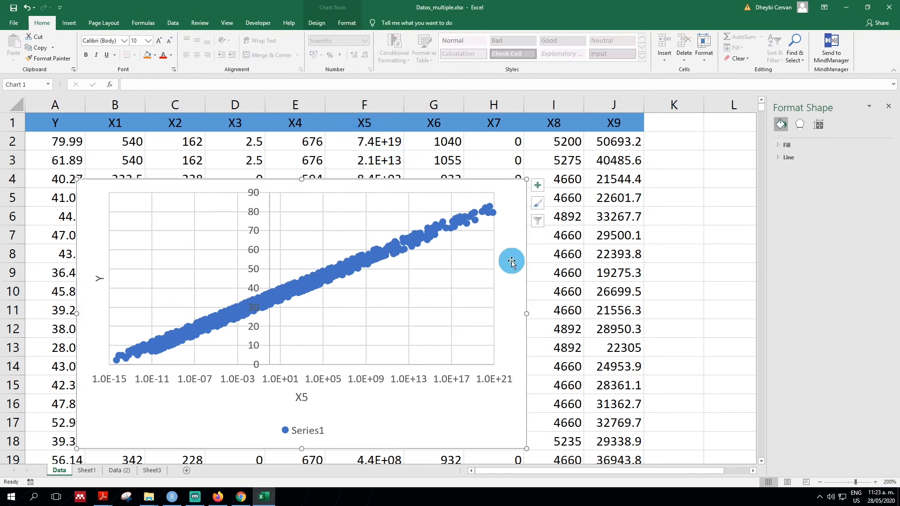
{"action": "left_click", "coordinate": [568, 258]}
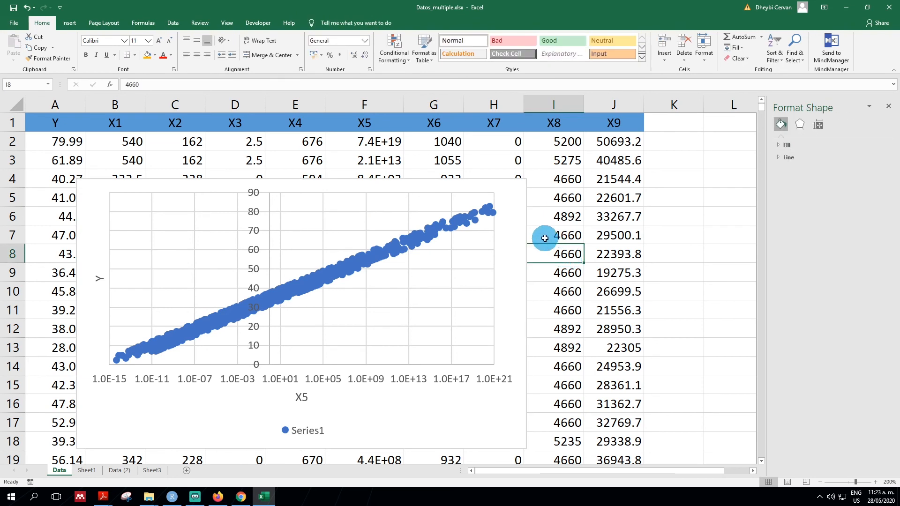
{"action": "left_click", "coordinate": [521, 224]}
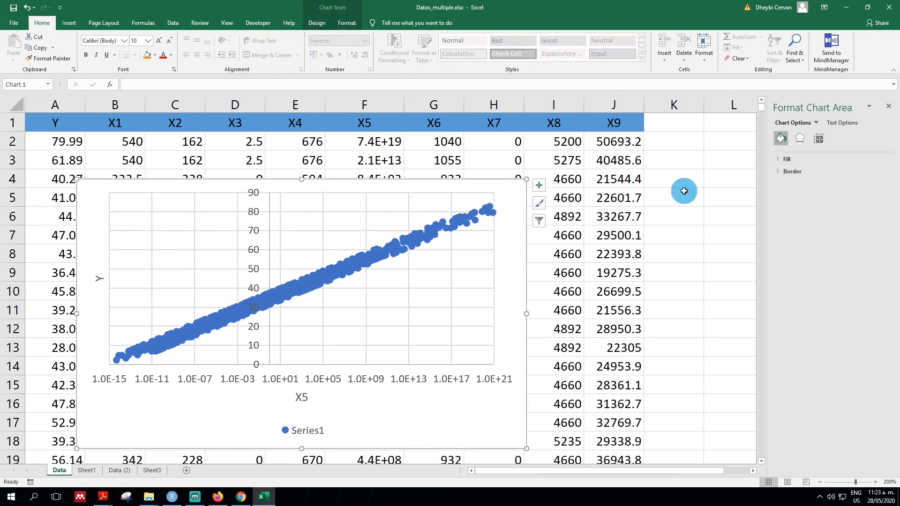
{"action": "left_click", "coordinate": [888, 106]}
{"action": "left_click", "coordinate": [745, 183]}
{"action": "left_click", "coordinate": [178, 23]}
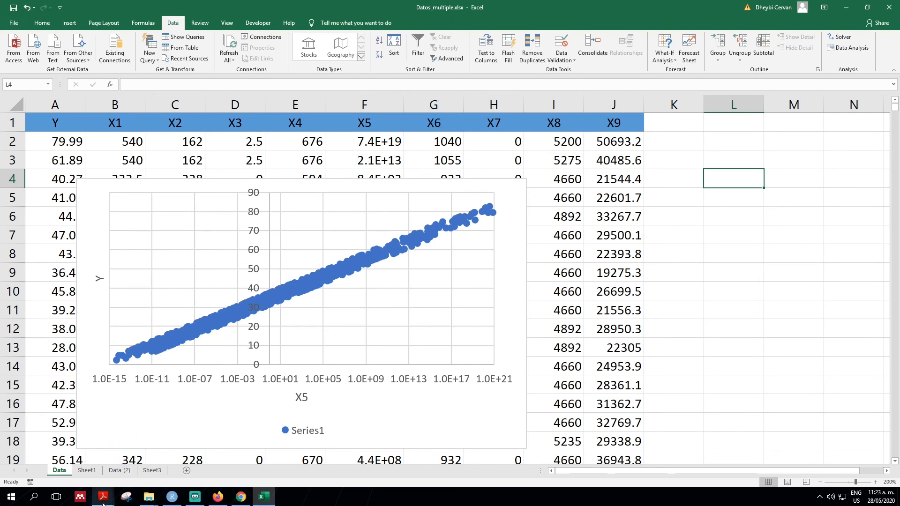
{"action": "mouse_move", "coordinate": [104, 504]}
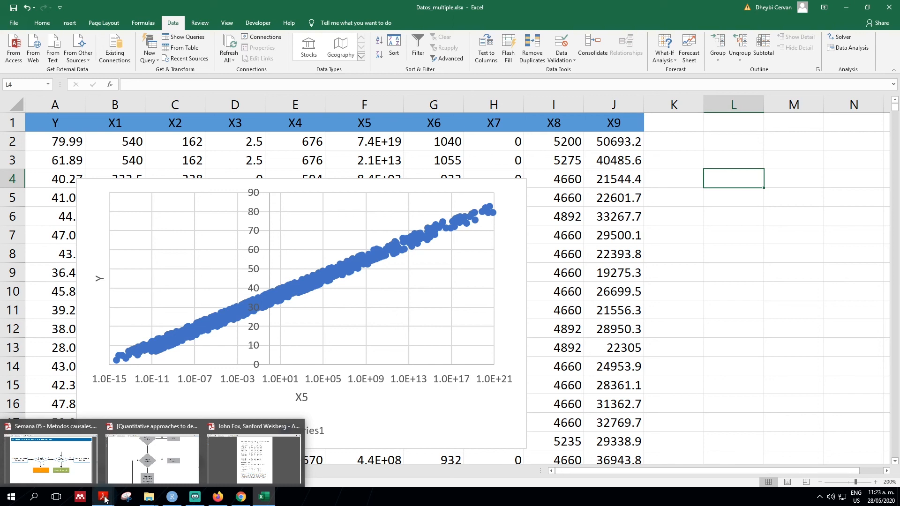
{"action": "left_click", "coordinate": [594, 257]}
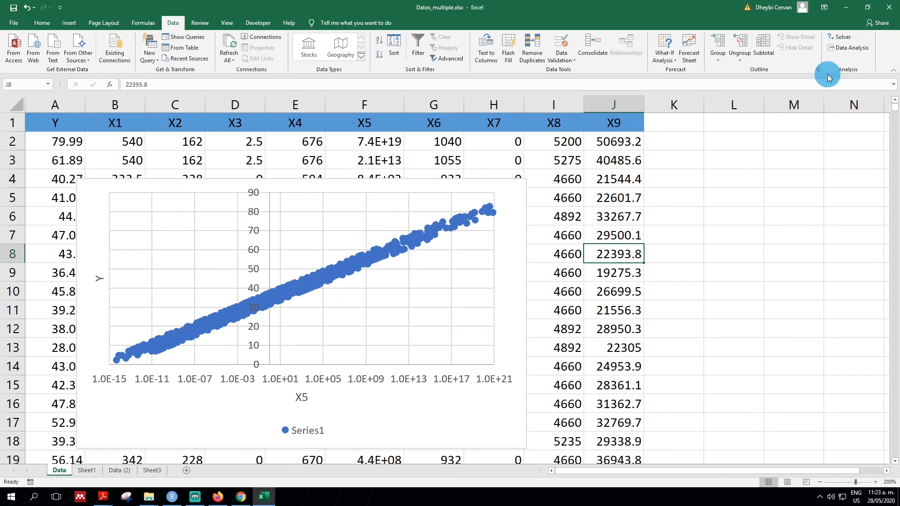